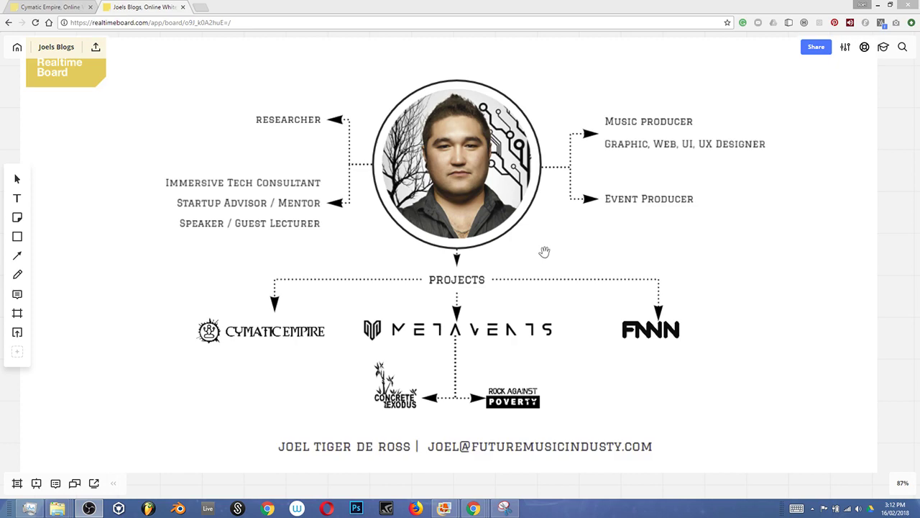
# Survey the board from the profile chart across the Cymatic, Labels / Festivals / Insperation, Production and Plugin Showcase sections.
pyautogui.scroll(-5, 461, 291)
pyautogui.scroll(-3, 461, 291)
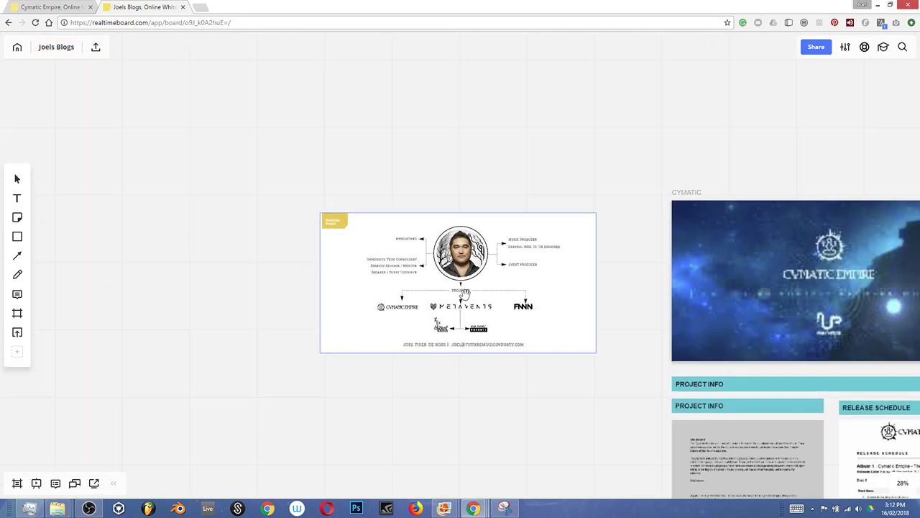
pyautogui.moveTo(511, 366); pyautogui.dragTo(224, 288)
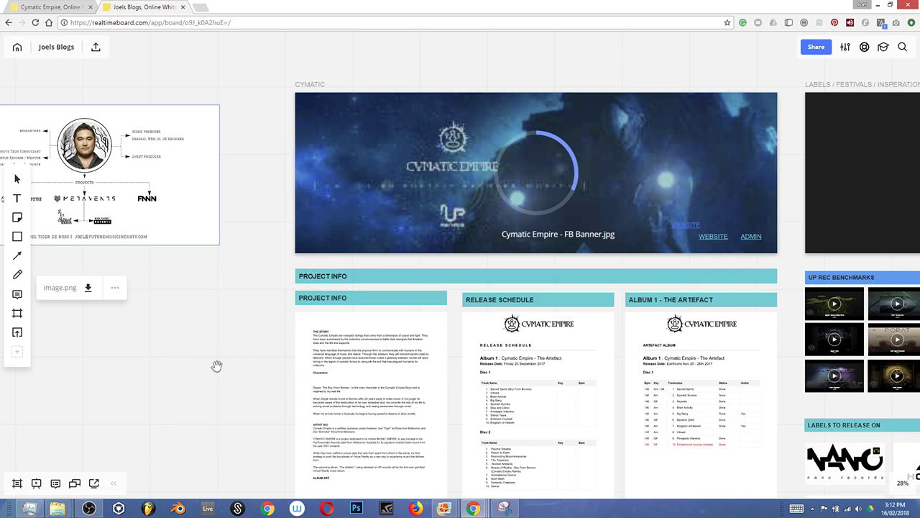
pyautogui.moveTo(506, 374); pyautogui.dragTo(270, 314)
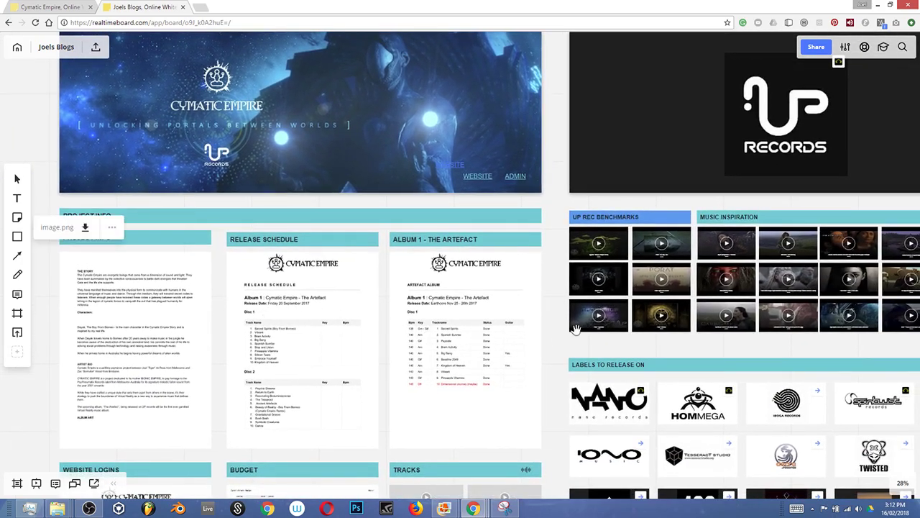
pyautogui.hscroll(5, 620, 321)
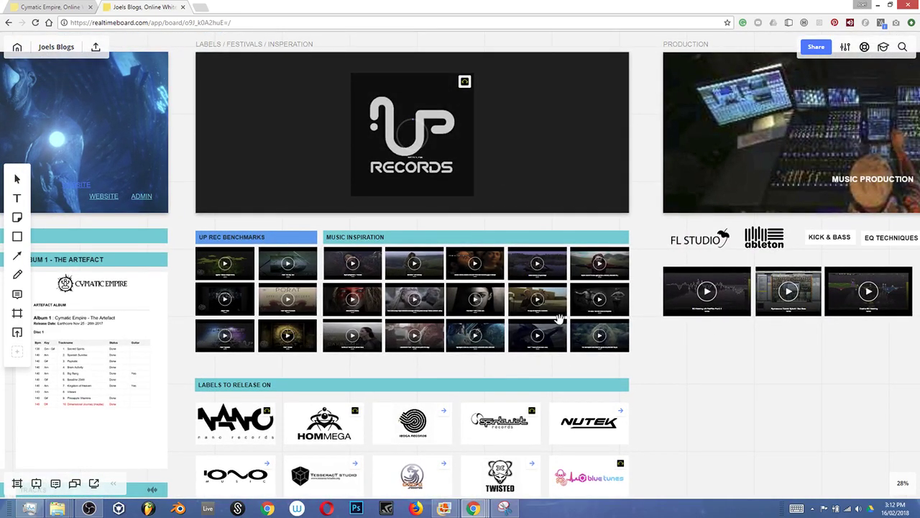
pyautogui.hscroll(5, 619, 321)
pyautogui.scroll(-5, 366, 345)
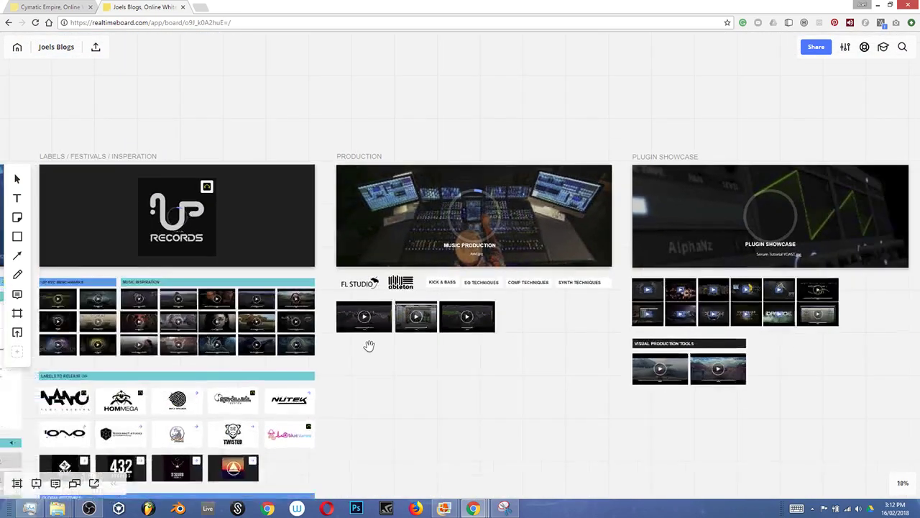
pyautogui.moveTo(368, 384); pyautogui.dragTo(546, 349)
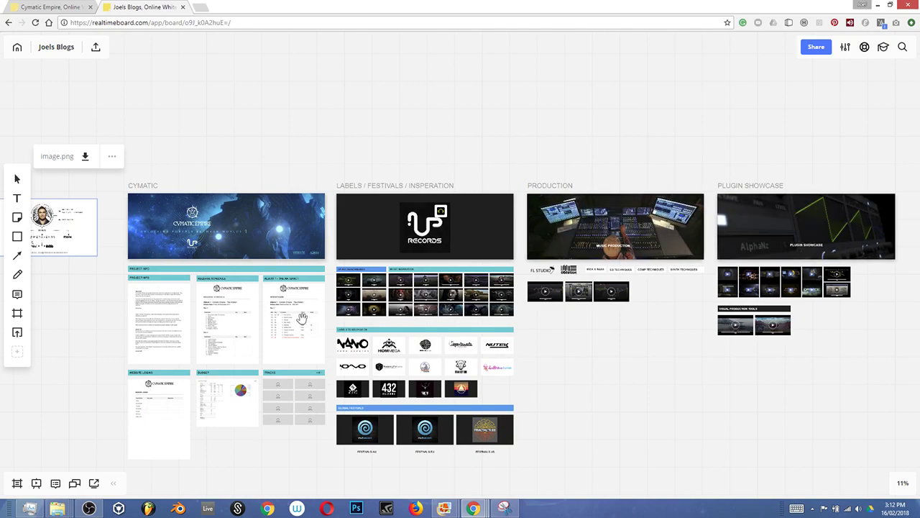
# Examine the Cymatic section's project info, release schedule, album, website logins, budget and tracks.
pyautogui.scroll(2, 277, 335)
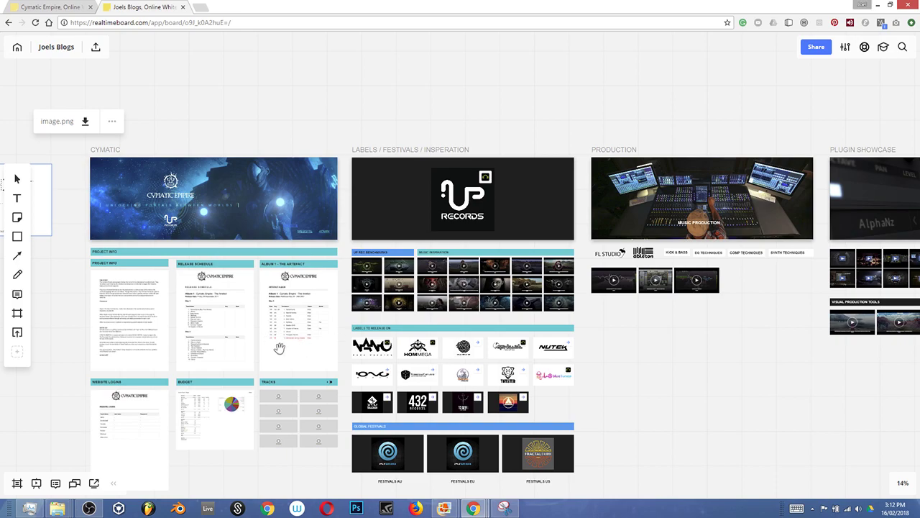
pyautogui.moveTo(311, 342); pyautogui.dragTo(494, 342)
pyautogui.scroll(3, 459, 125)
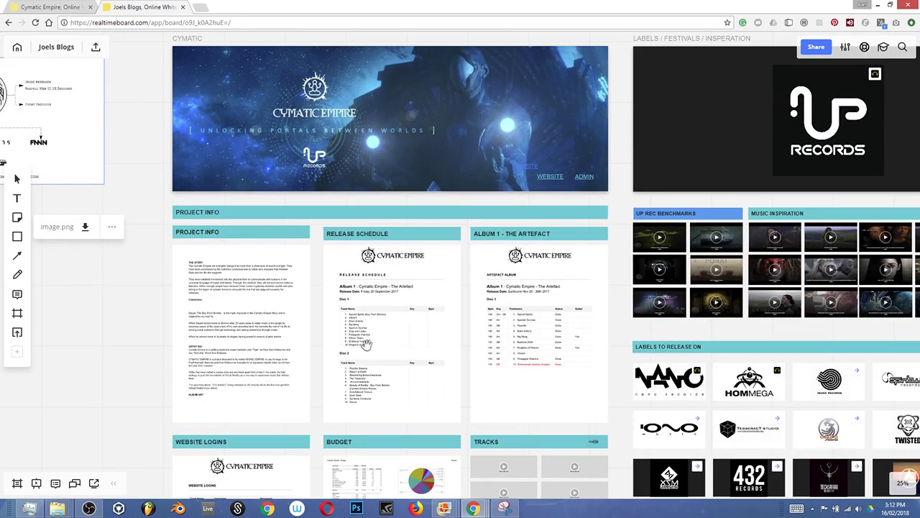
pyautogui.scroll(2, 320, 383)
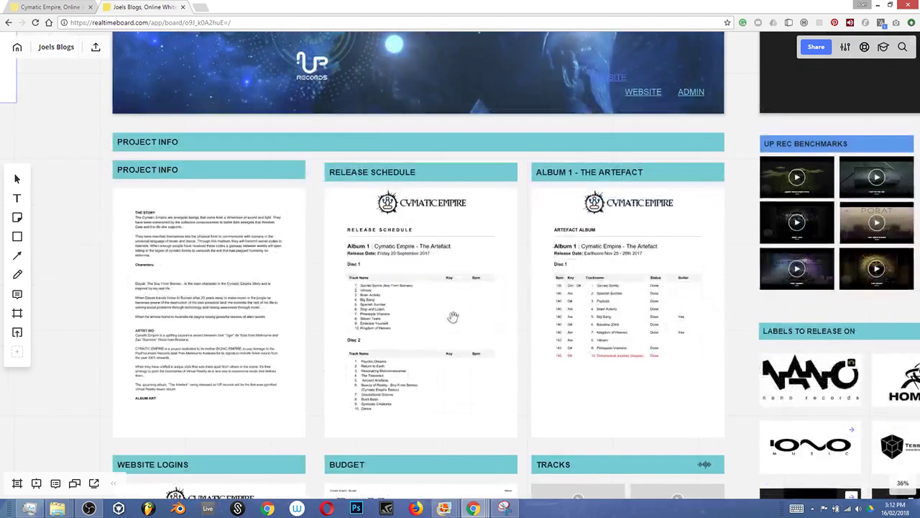
pyautogui.scroll(-5, 439, 270)
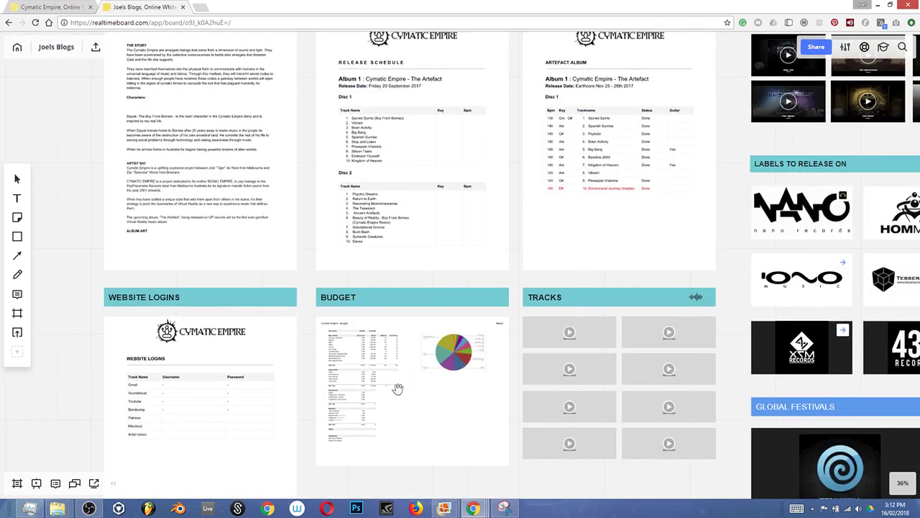
pyautogui.hscroll(4, 191, 376)
pyautogui.scroll(-1, 192, 376)
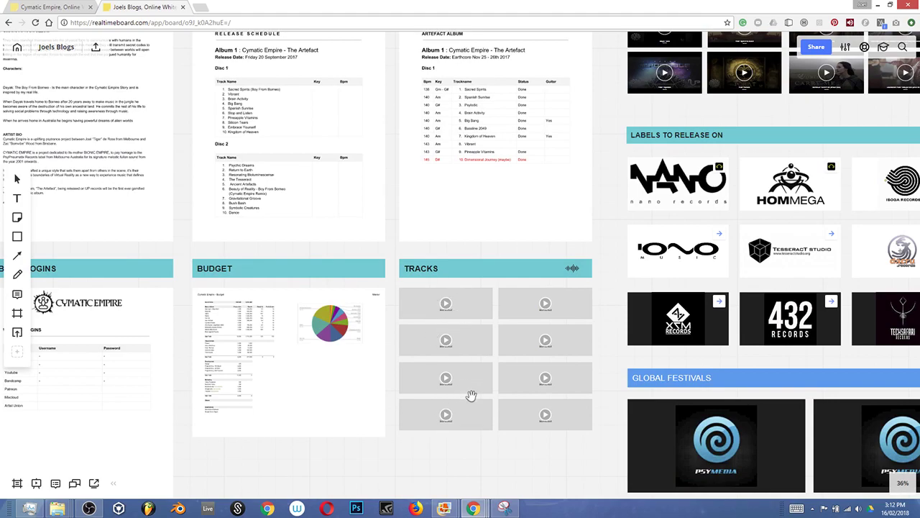
# Play the first SoundCloud track under Tracks in the Cymatic section and pause it.
pyautogui.scroll(2, 471, 395)
pyautogui.click(434, 245)
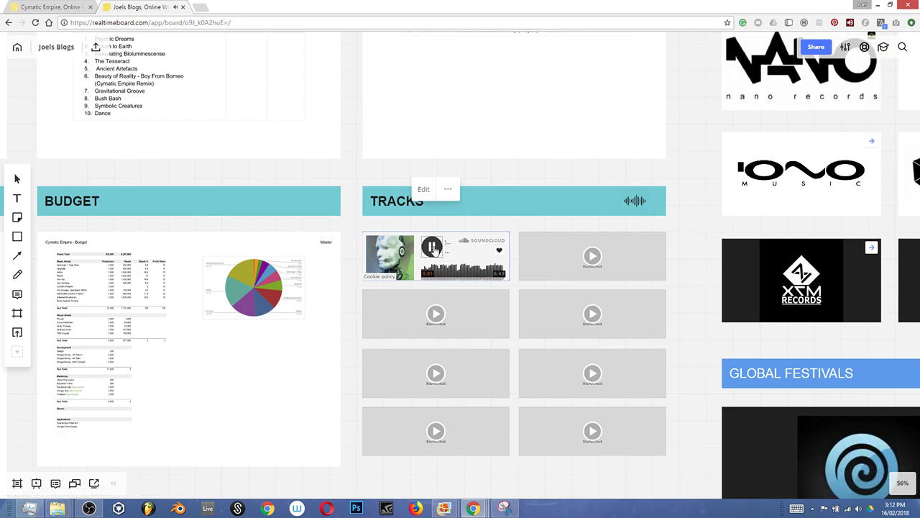
pyautogui.click(433, 248)
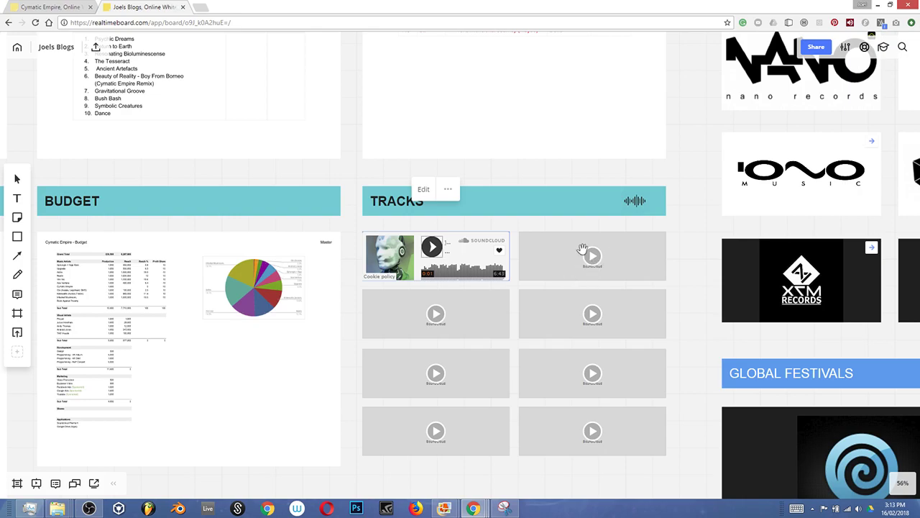
# Open the Beatport page linked from the UP Records logo in the labels section, then close it.
pyautogui.scroll(-4, 599, 270)
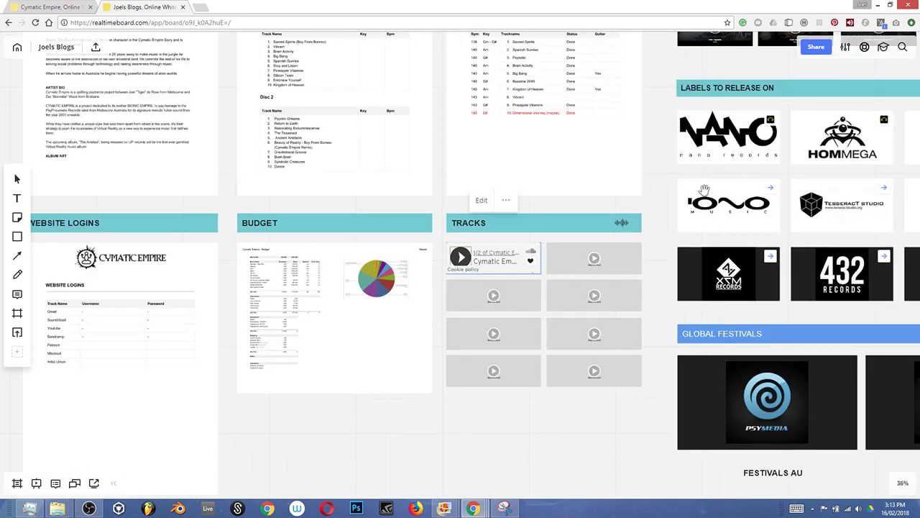
pyautogui.moveTo(608, 221); pyautogui.dragTo(302, 345)
pyautogui.moveTo(525, 144); pyautogui.dragTo(384, 354)
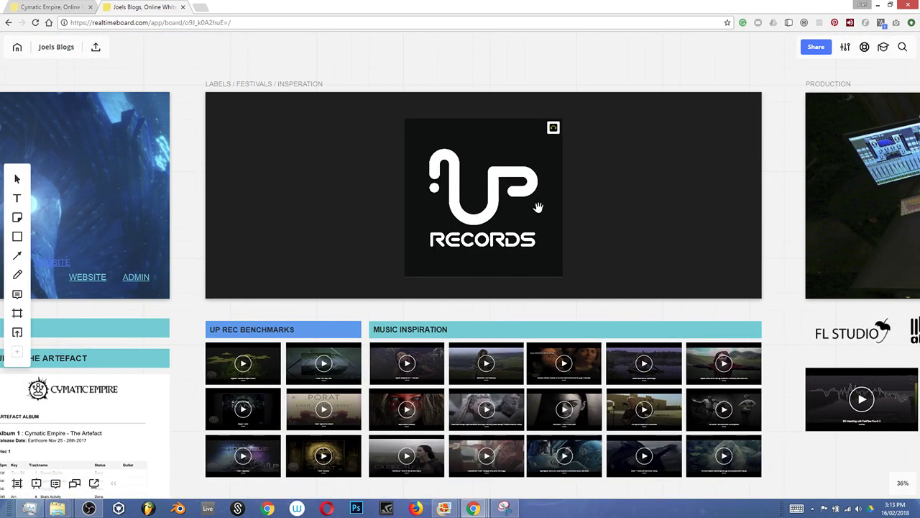
pyautogui.click(553, 127)
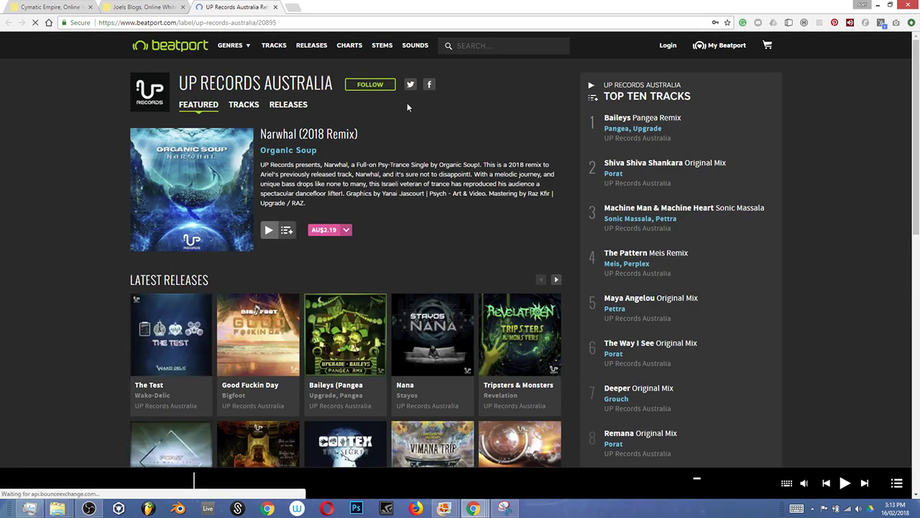
pyautogui.click(276, 7)
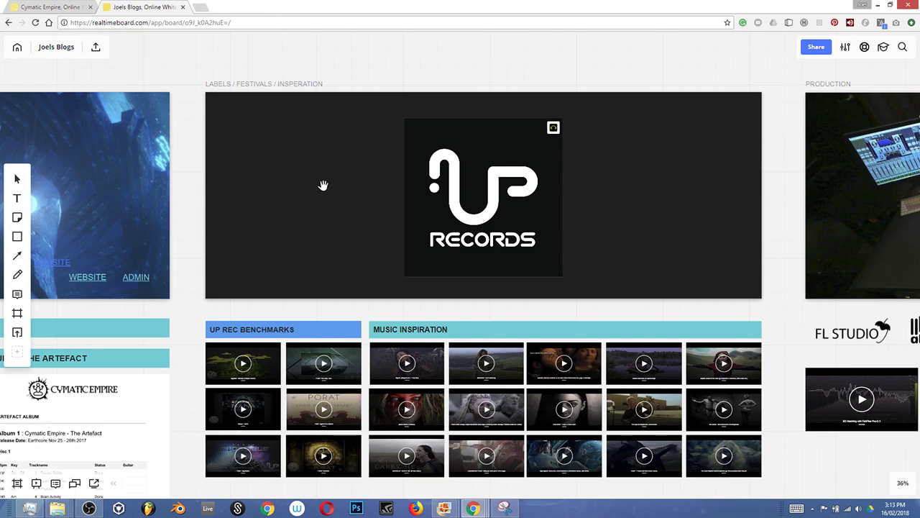
# Play the "Porat - The Way I See" video under UP Rec Benchmarks and pause it.
pyautogui.moveTo(359, 265); pyautogui.dragTo(360, 154)
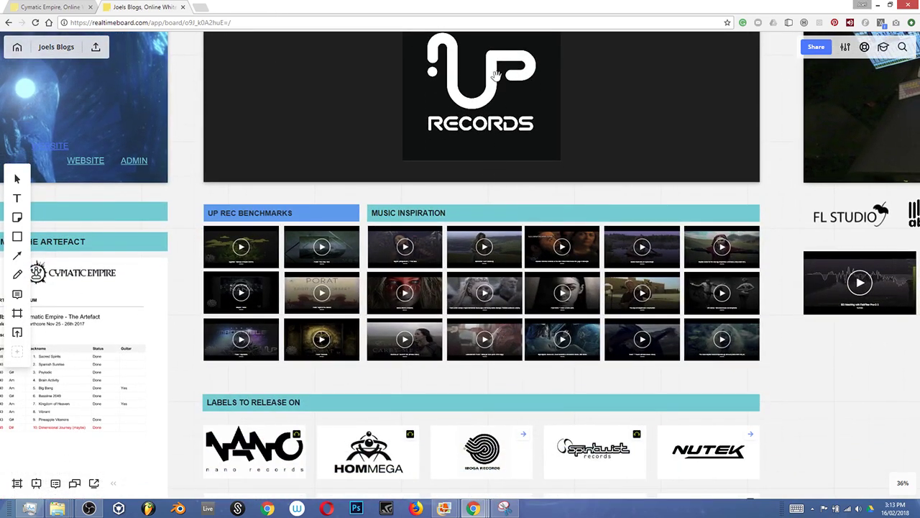
pyautogui.scroll(2, 311, 302)
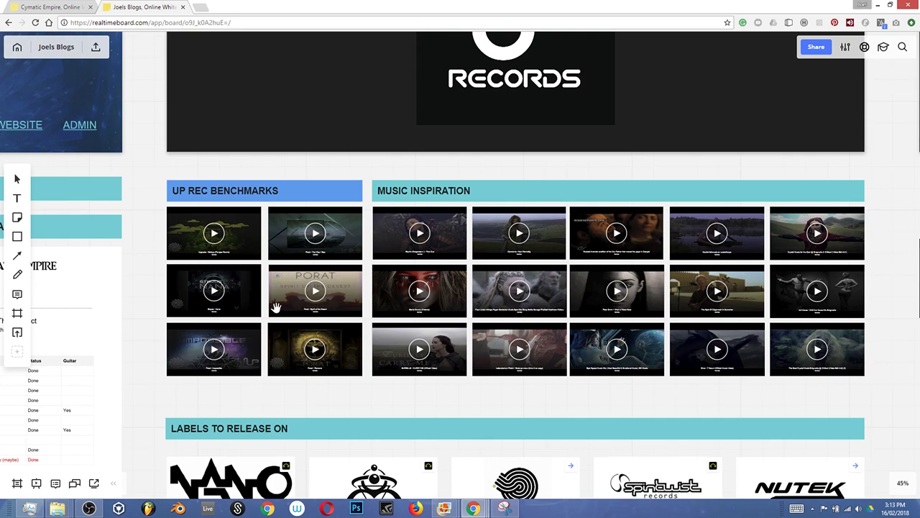
pyautogui.scroll(4, 326, 262)
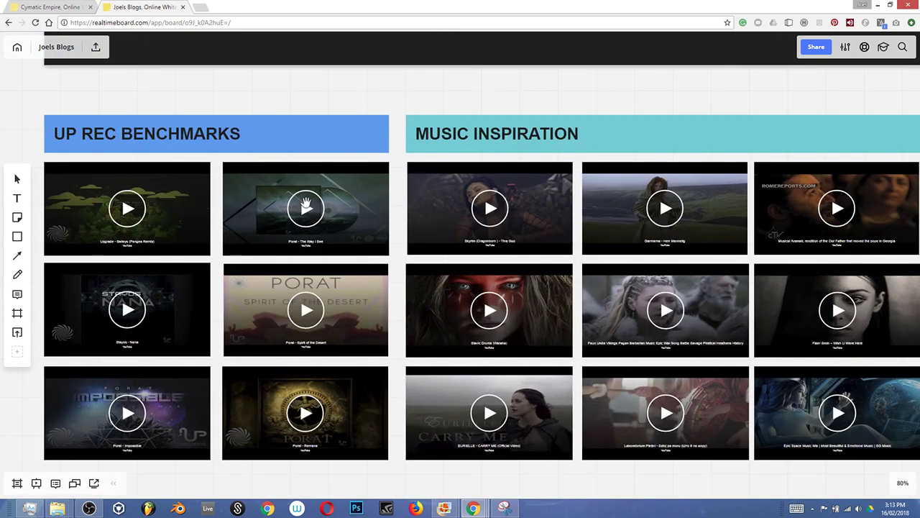
pyautogui.click(306, 209)
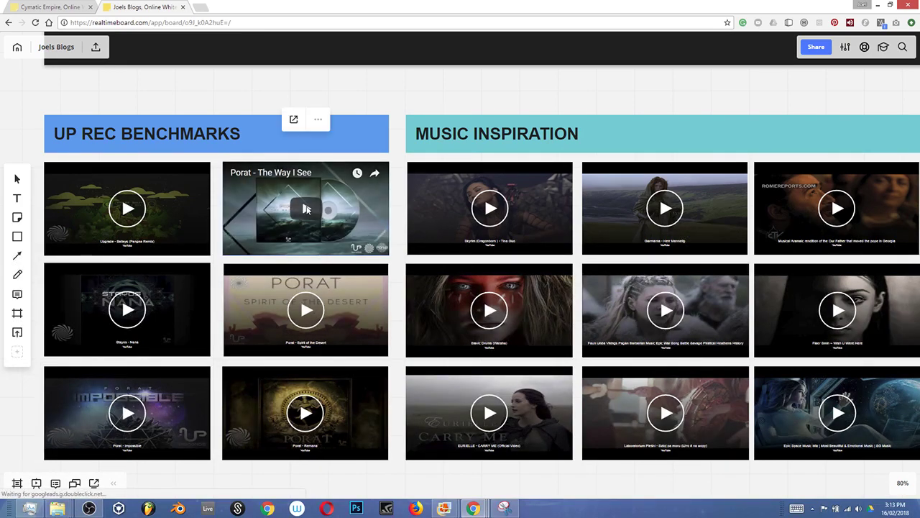
pyautogui.click(305, 210)
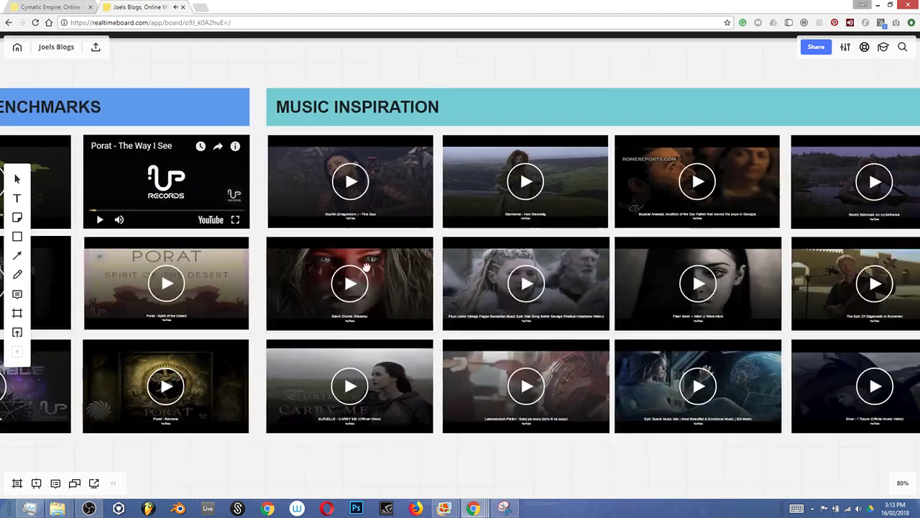
# Look over the collection of embedded YouTube videos under Music Inspiration.
pyautogui.moveTo(556, 227); pyautogui.dragTo(324, 200)
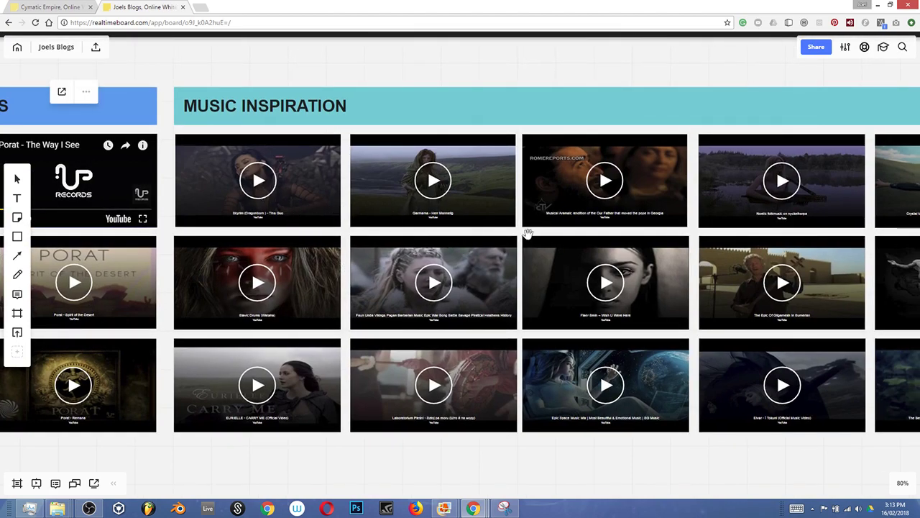
pyautogui.hscroll(5, 513, 274)
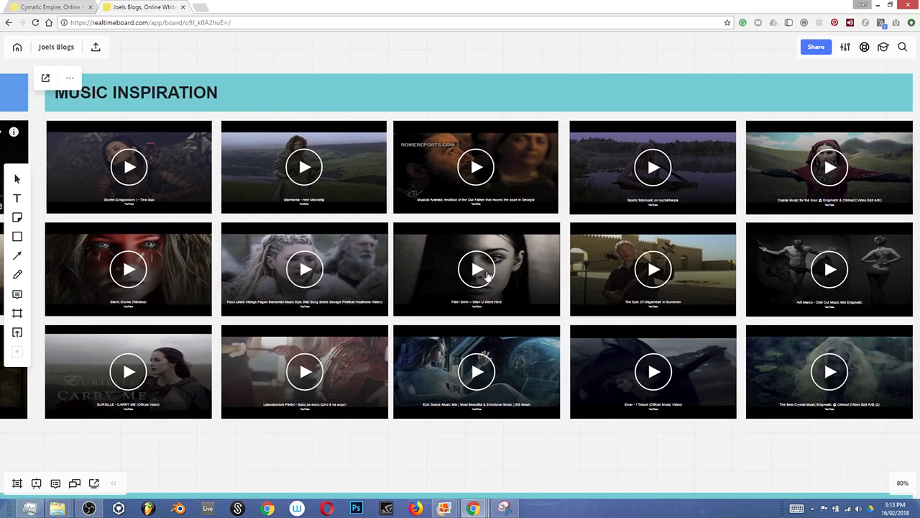
pyautogui.scroll(-2, 486, 272)
pyautogui.scroll(-2, 406, 342)
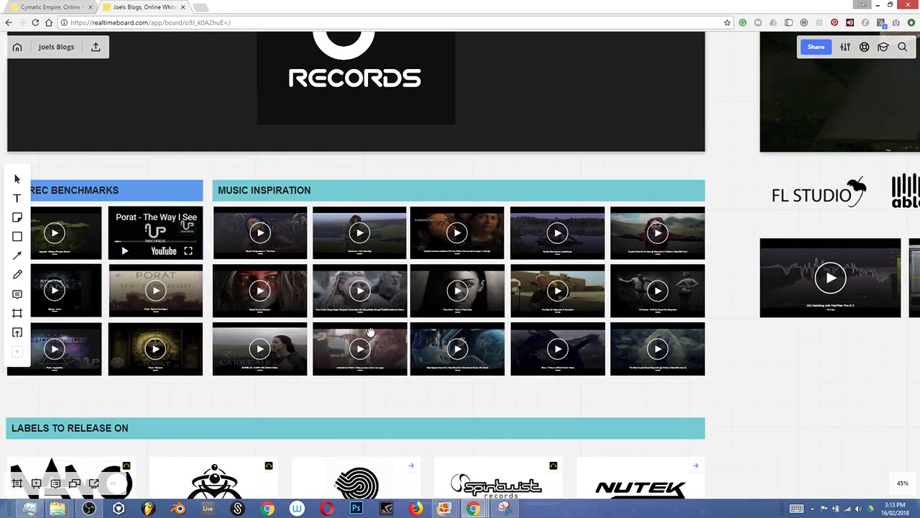
# Open the Nano Records Beatport link under Labels to Release On, review its releases and top ten tracks, and close the page.
pyautogui.scroll(-5, 371, 332)
pyautogui.scroll(1, 298, 275)
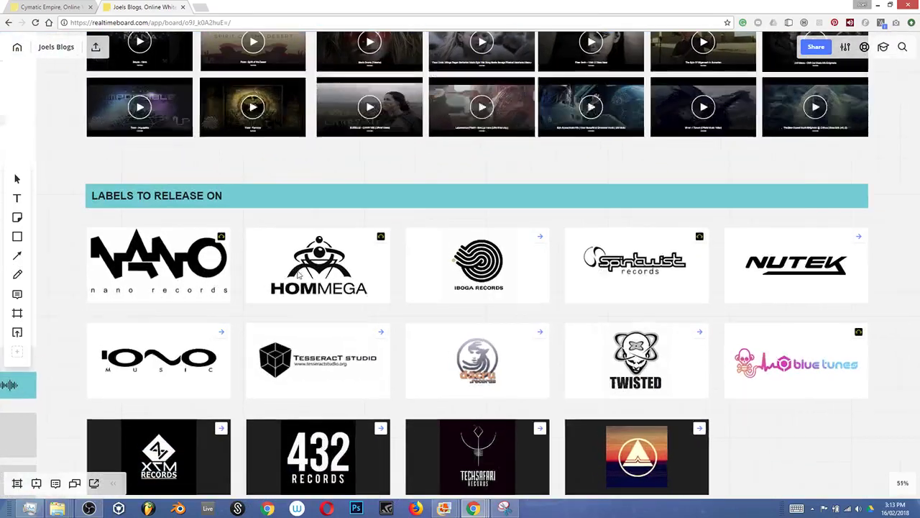
pyautogui.scroll(2, 298, 275)
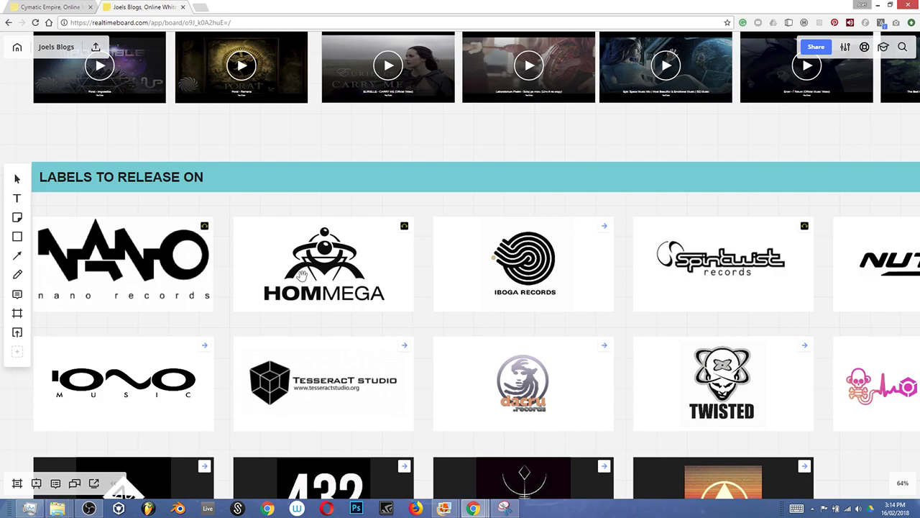
pyautogui.click(205, 227)
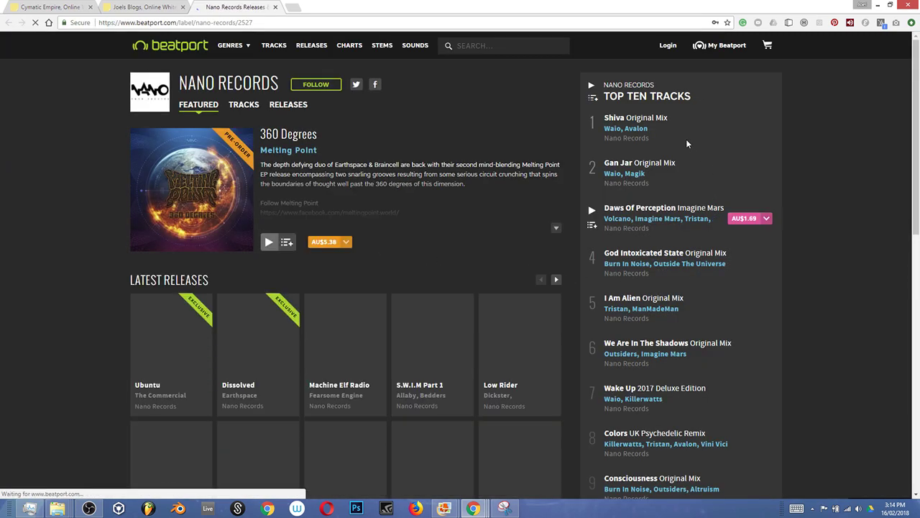
pyautogui.scroll(-1, 627, 320)
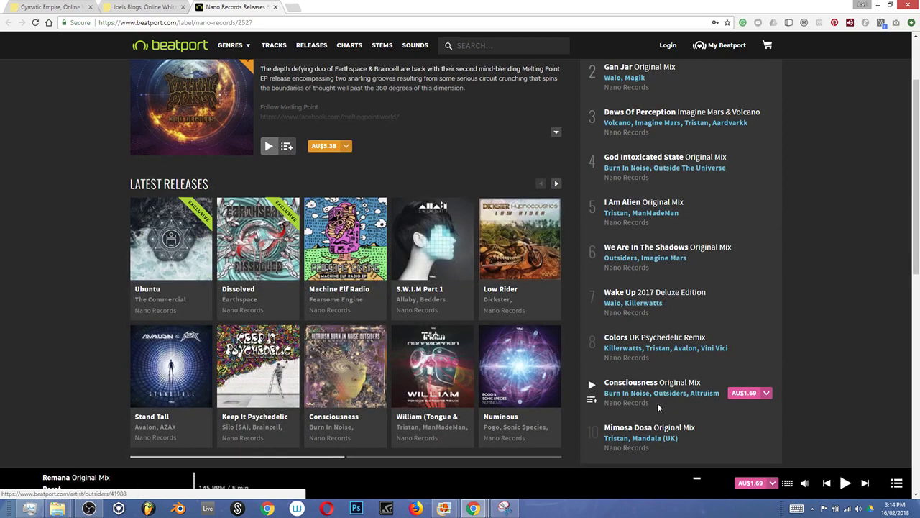
pyautogui.scroll(-1, 655, 396)
pyautogui.scroll(2, 652, 384)
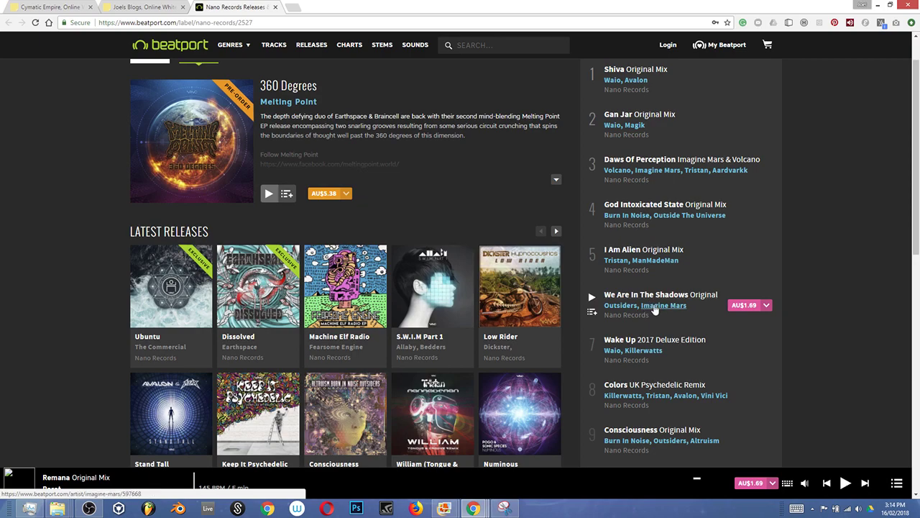
pyautogui.scroll(1, 655, 309)
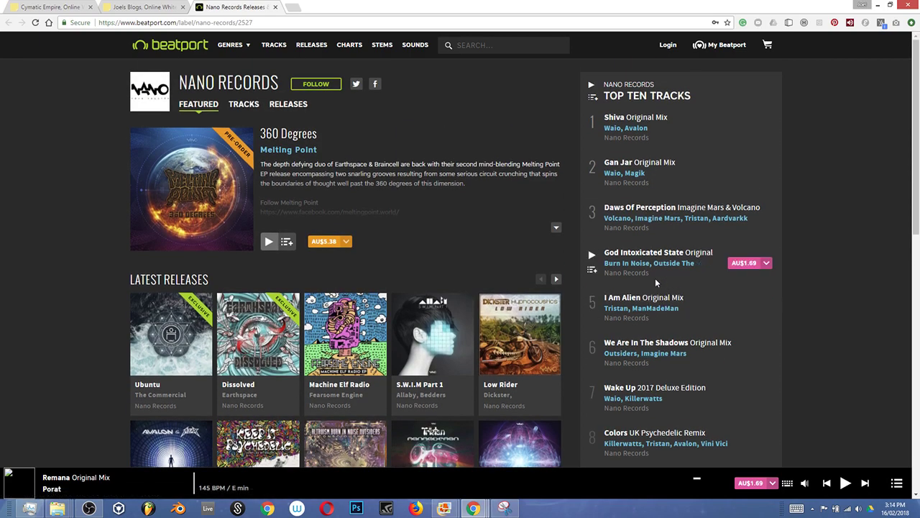
pyautogui.click(276, 7)
# Examine the Global Festivals section with its AU, EU and US entries, selecting the Psymedia logo above Festivals AU.
pyautogui.moveTo(596, 338); pyautogui.dragTo(566, 146)
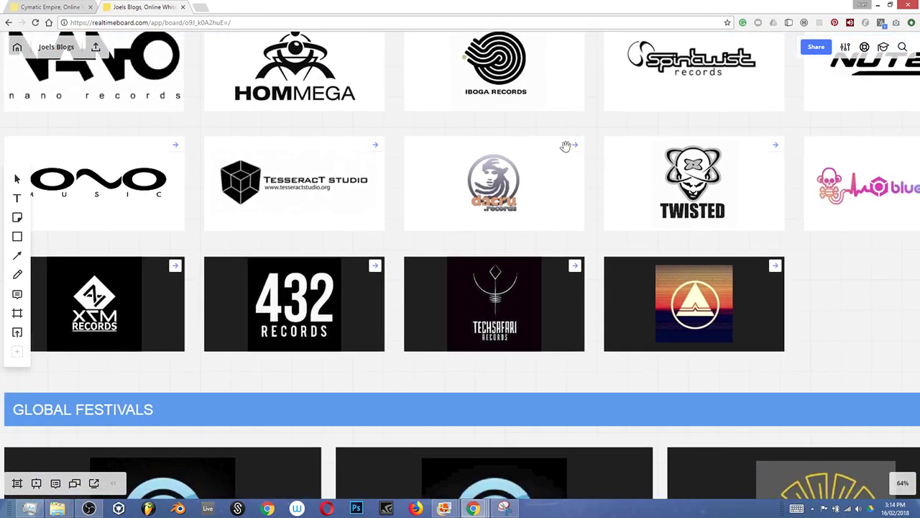
pyautogui.scroll(-3, 566, 146)
pyautogui.moveTo(486, 313); pyautogui.dragTo(464, 188)
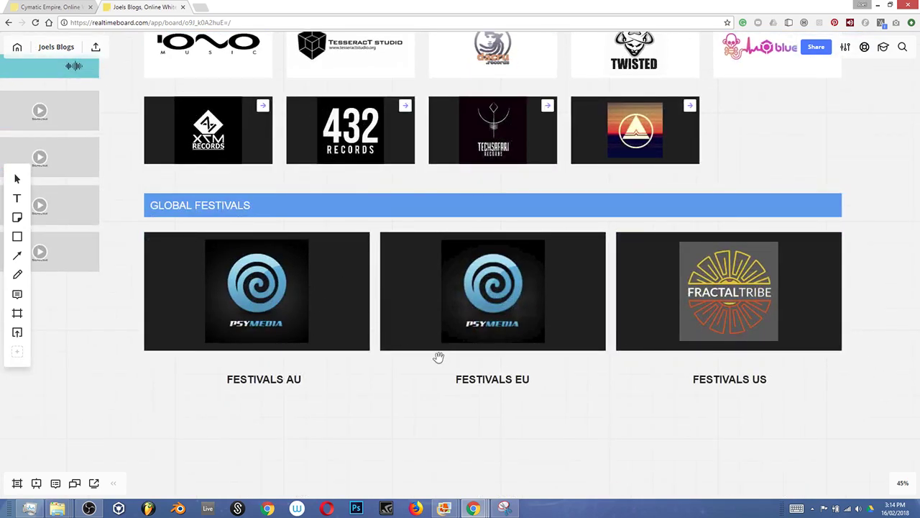
pyautogui.click(292, 290)
pyautogui.scroll(3, 333, 308)
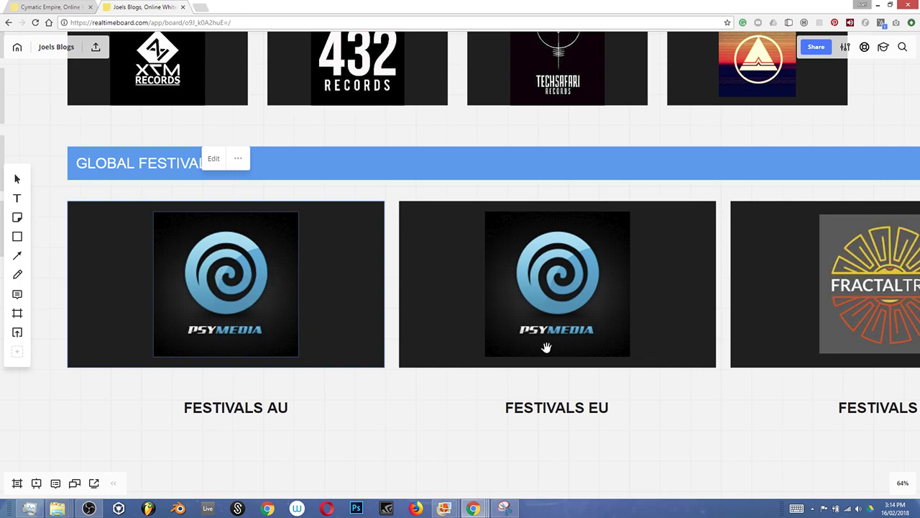
pyautogui.scroll(-3, 547, 348)
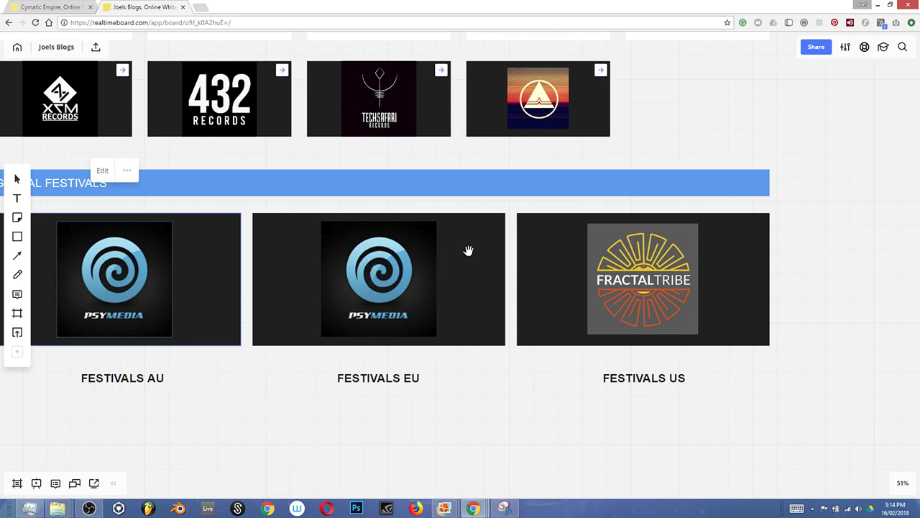
# Examine the Music Production section with its FL Studio, Ableton and technique headings and tutorial videos, selecting the Kick & Bass label.
pyautogui.scroll(-3, 469, 250)
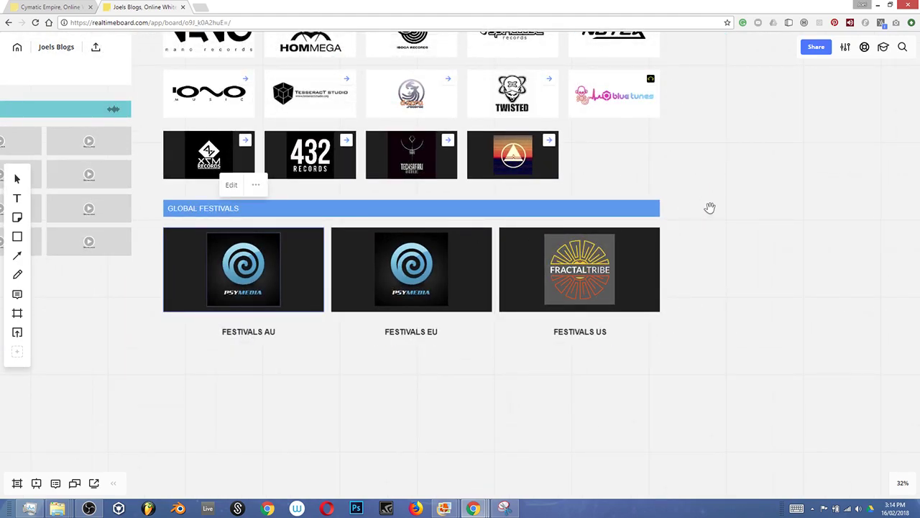
pyautogui.scroll(-2, 788, 119)
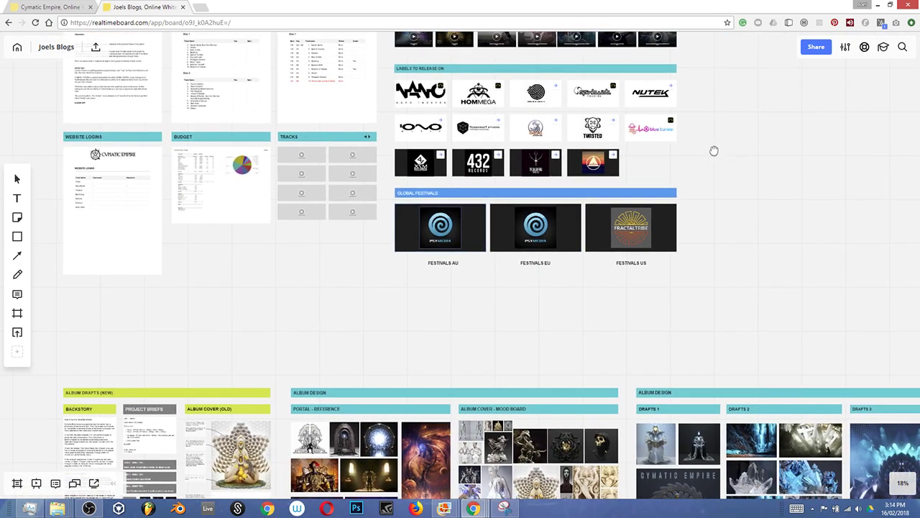
pyautogui.moveTo(714, 151); pyautogui.dragTo(324, 345)
pyautogui.scroll(3, 310, 248)
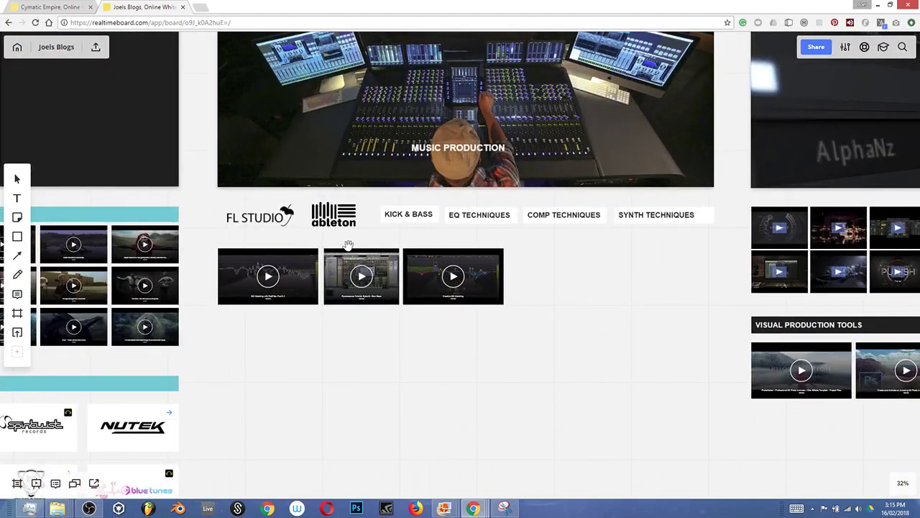
pyautogui.scroll(2, 441, 306)
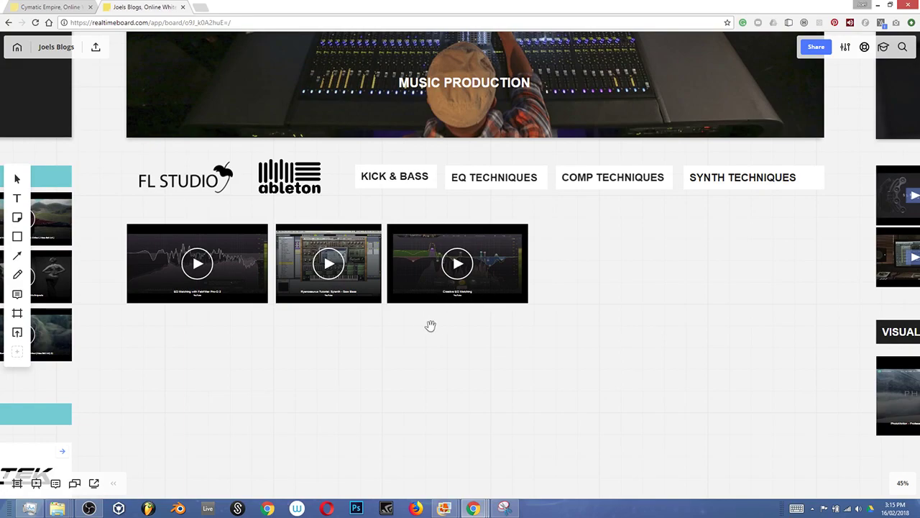
pyautogui.scroll(1, 375, 330)
pyautogui.scroll(-1, 376, 329)
pyautogui.moveTo(604, 263); pyautogui.dragTo(570, 277)
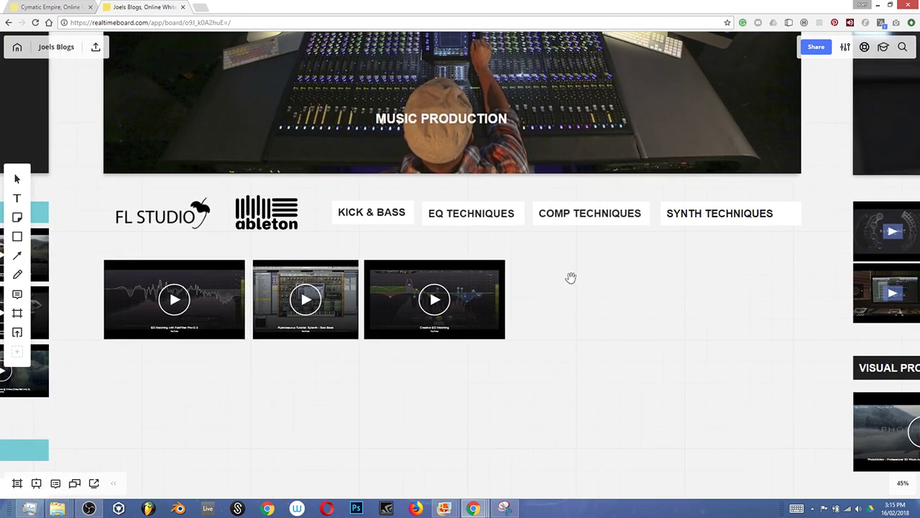
pyautogui.click(372, 213)
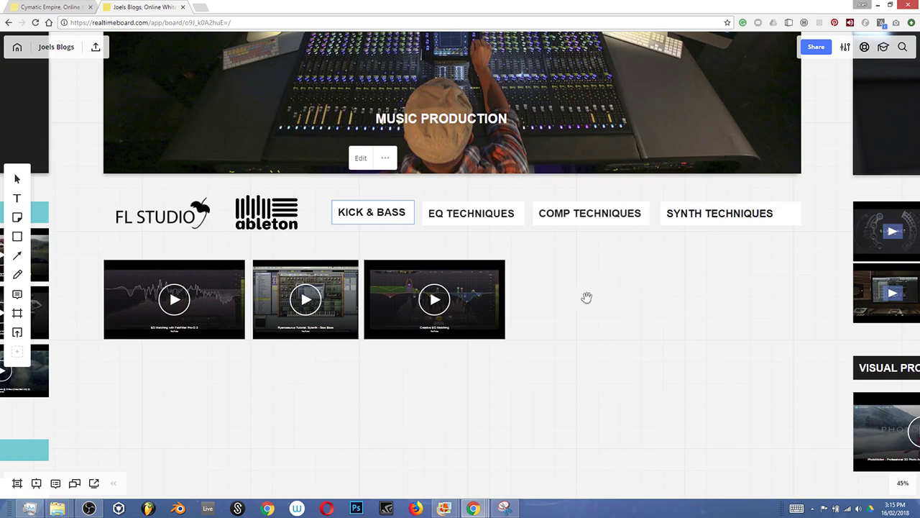
# Look over the embedded plugin videos in both rows of the Plugin Showcase section.
pyautogui.scroll(-2, 555, 308)
pyautogui.moveTo(761, 200); pyautogui.dragTo(299, 199)
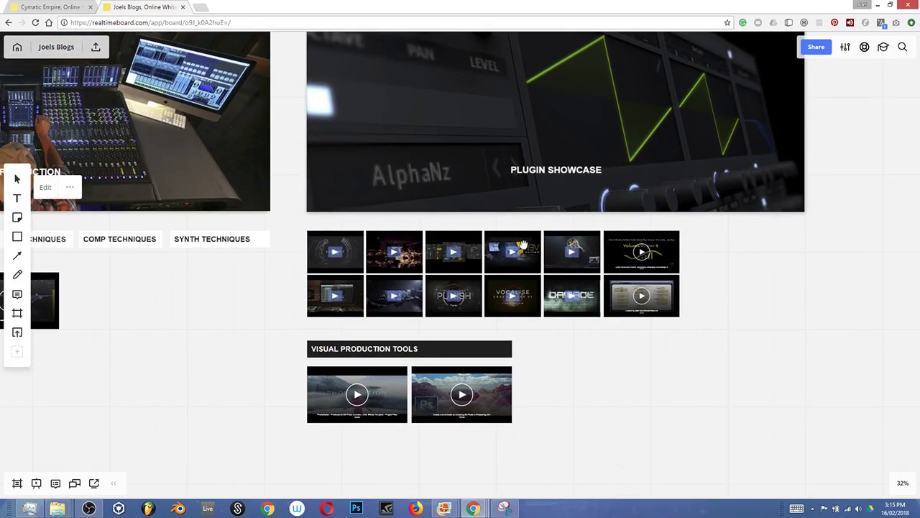
pyautogui.moveTo(593, 225); pyautogui.dragTo(514, 247)
pyautogui.scroll(3, 429, 325)
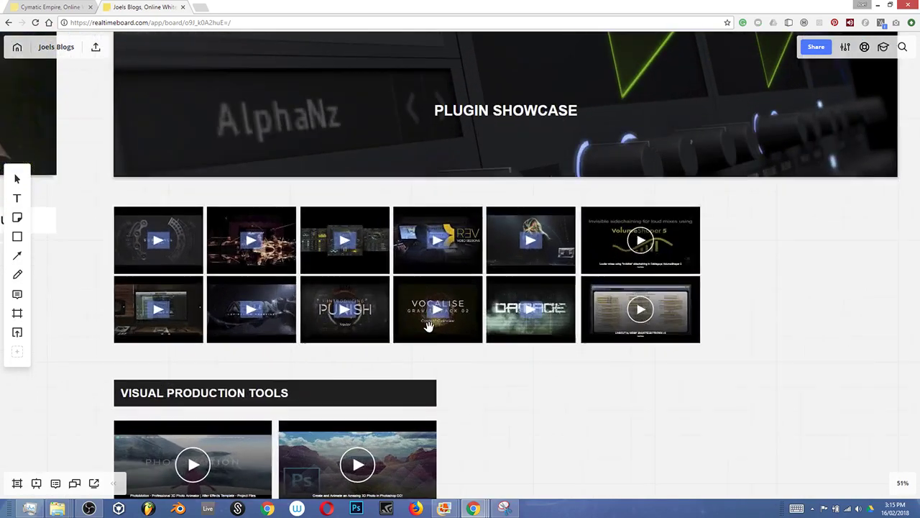
pyautogui.moveTo(217, 284); pyautogui.dragTo(317, 286)
pyautogui.scroll(2, 292, 258)
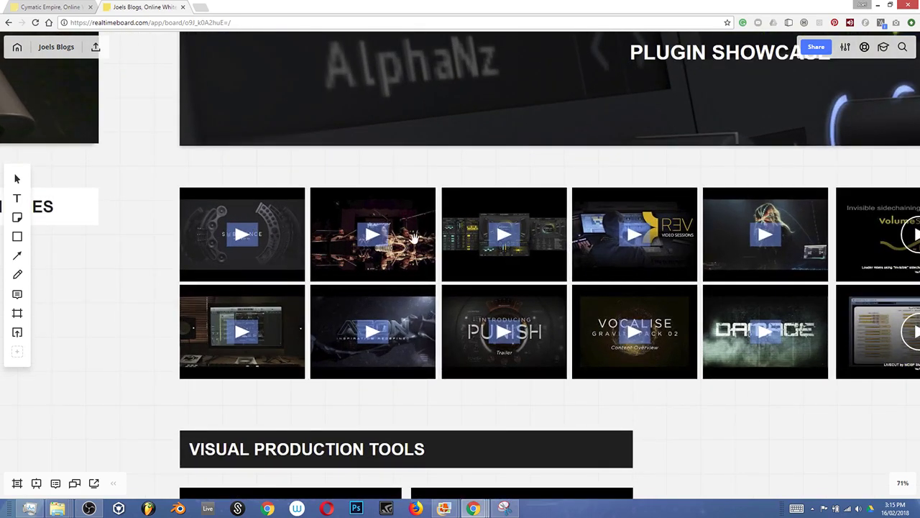
pyautogui.moveTo(668, 266); pyautogui.dragTo(506, 261)
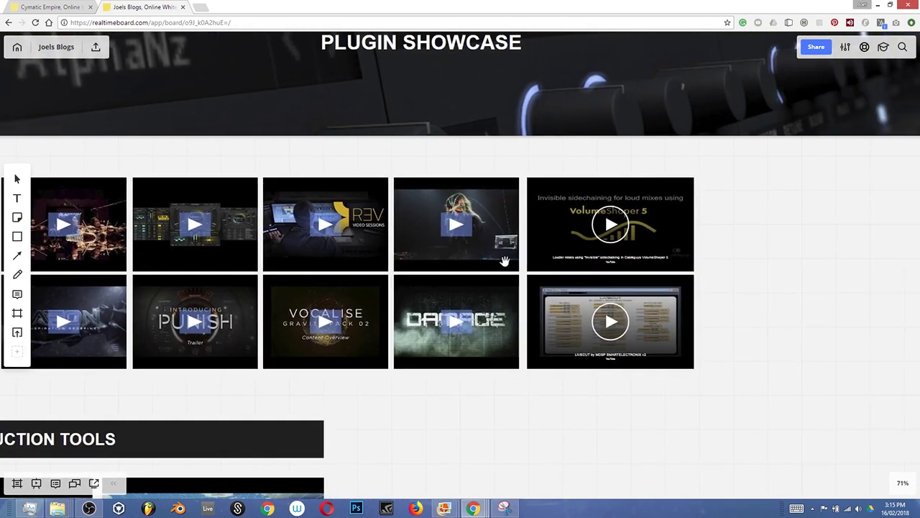
# View the two embedded videos under Visual Production Tools below the plugin showcase.
pyautogui.scroll(-3, 560, 274)
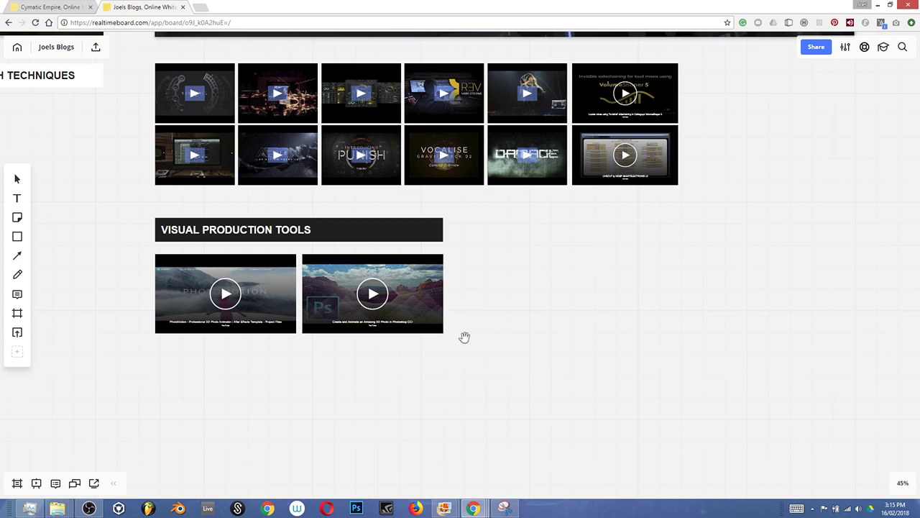
pyautogui.scroll(-3, 391, 322)
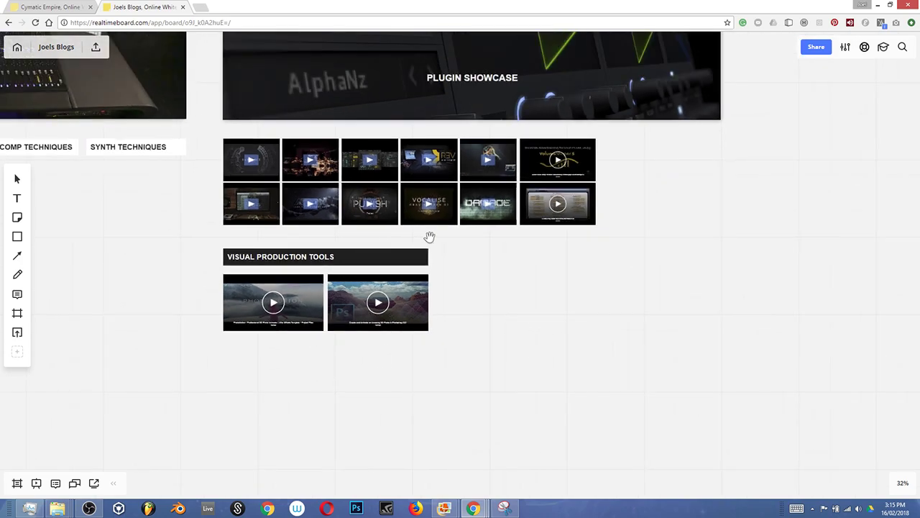
pyautogui.scroll(-2, 438, 281)
# Go to the Album Drafts and Album Design areas below the festivals and survey their reference, mood board and typography groups.
pyautogui.scroll(-5, 381, 357)
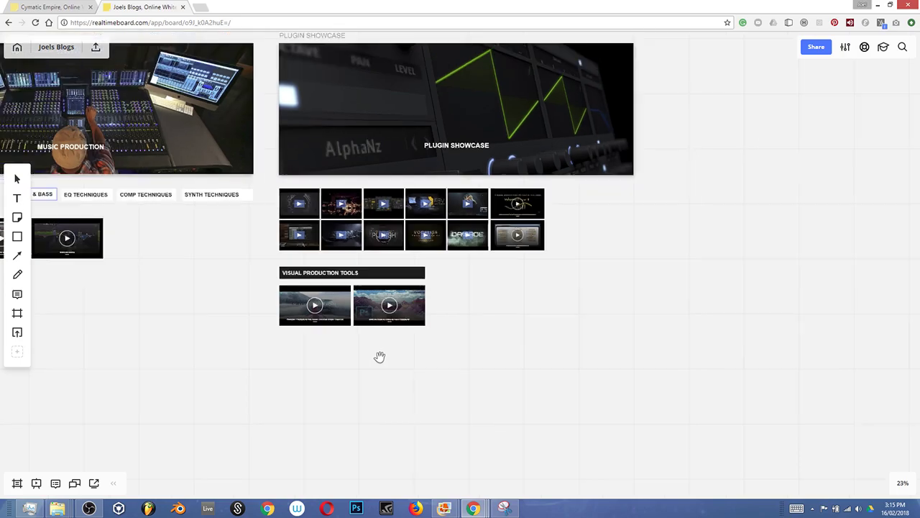
pyautogui.moveTo(230, 429); pyautogui.dragTo(587, 282)
pyautogui.moveTo(334, 415); pyautogui.dragTo(508, 304)
pyautogui.moveTo(461, 412); pyautogui.dragTo(505, 348)
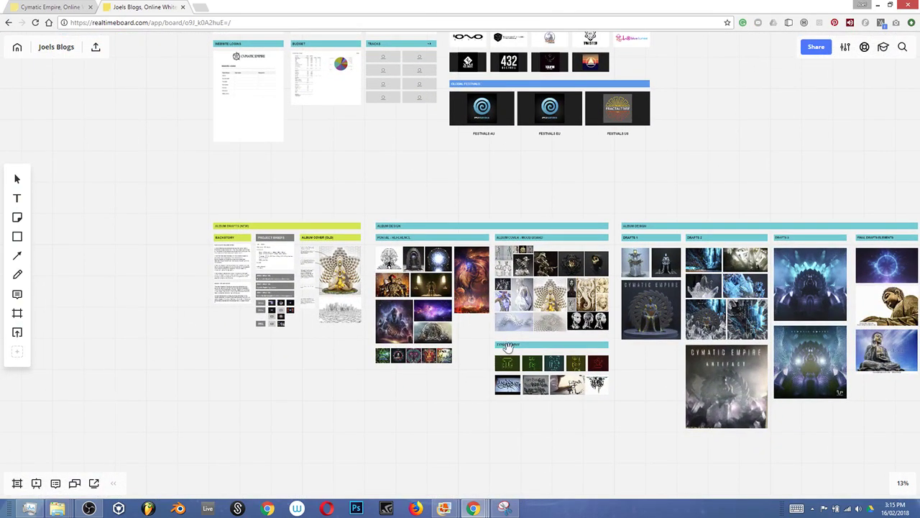
pyautogui.scroll(3, 460, 343)
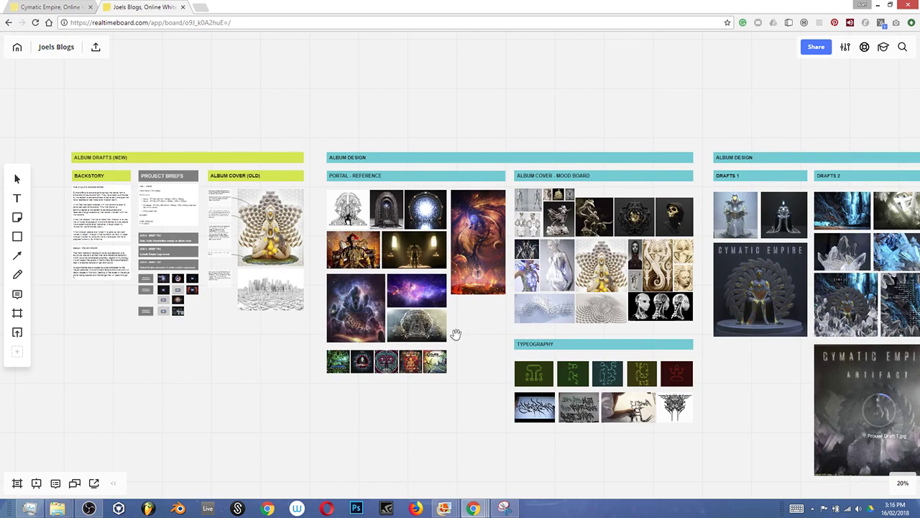
pyautogui.scroll(3, 424, 350)
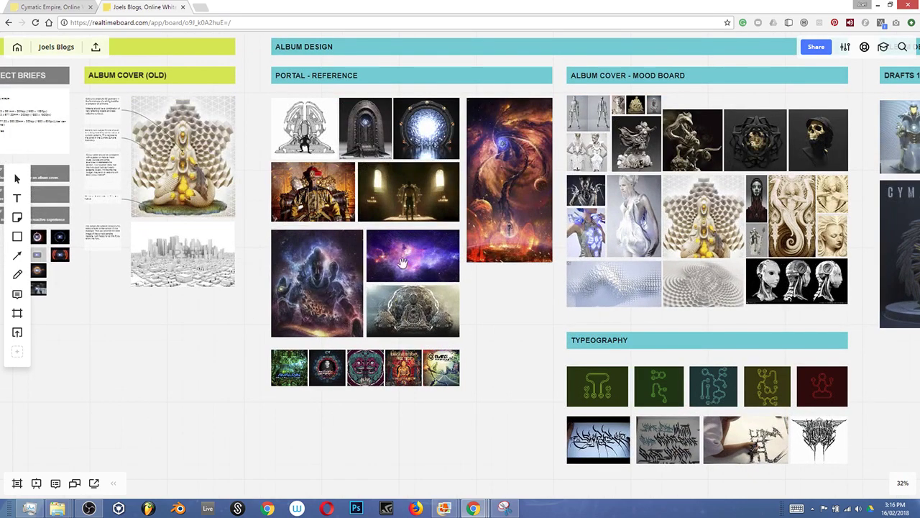
# Read the Cymatic Empire story and About the Artwork texts in the Backstory column of Album Drafts (New).
pyautogui.moveTo(377, 217); pyautogui.dragTo(653, 293)
pyautogui.scroll(2, 462, 225)
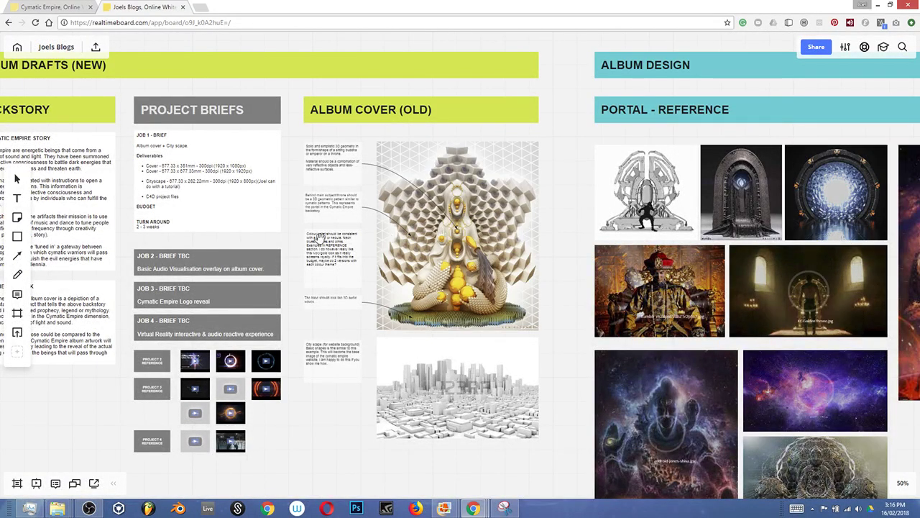
pyautogui.moveTo(320, 237); pyautogui.dragTo(361, 222)
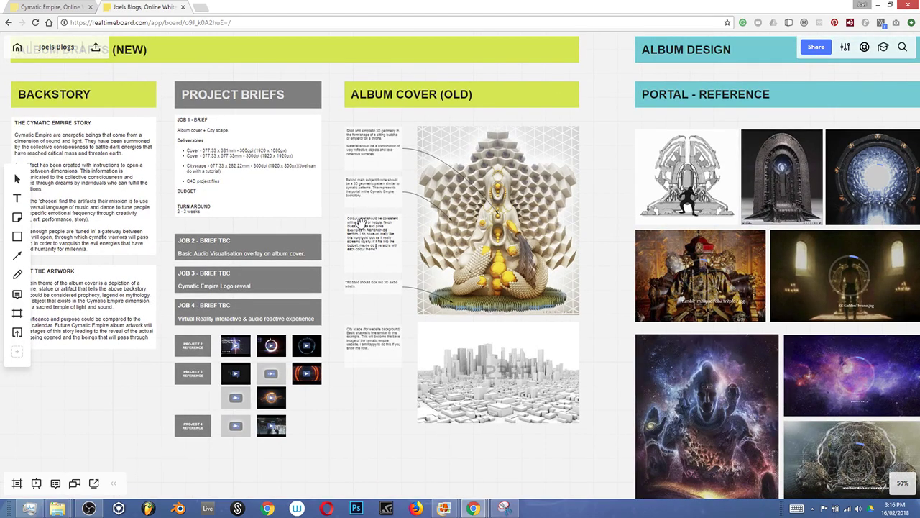
pyautogui.scroll(2, 381, 267)
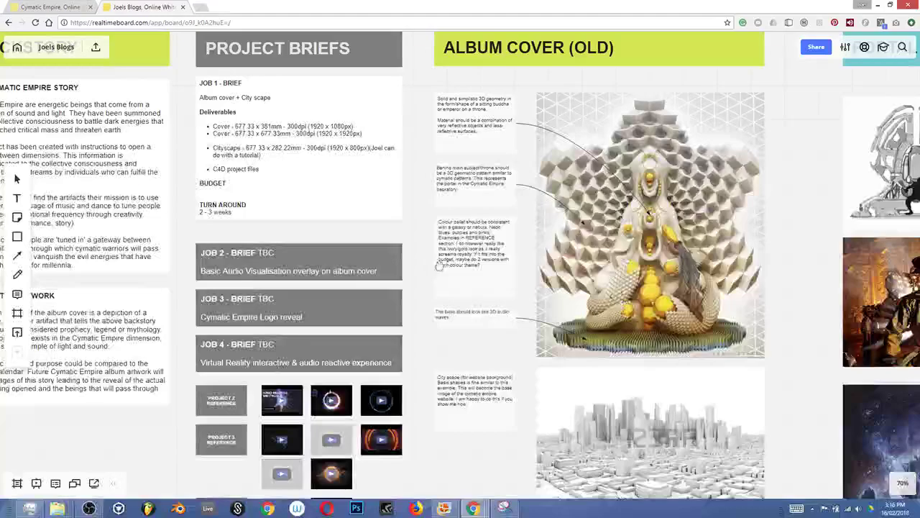
pyautogui.scroll(3, 190, 165)
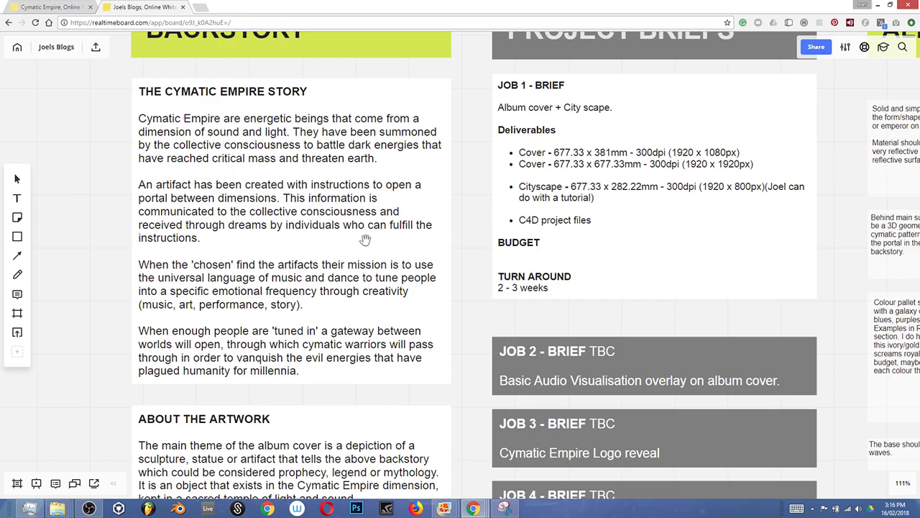
pyautogui.scroll(-2, 367, 328)
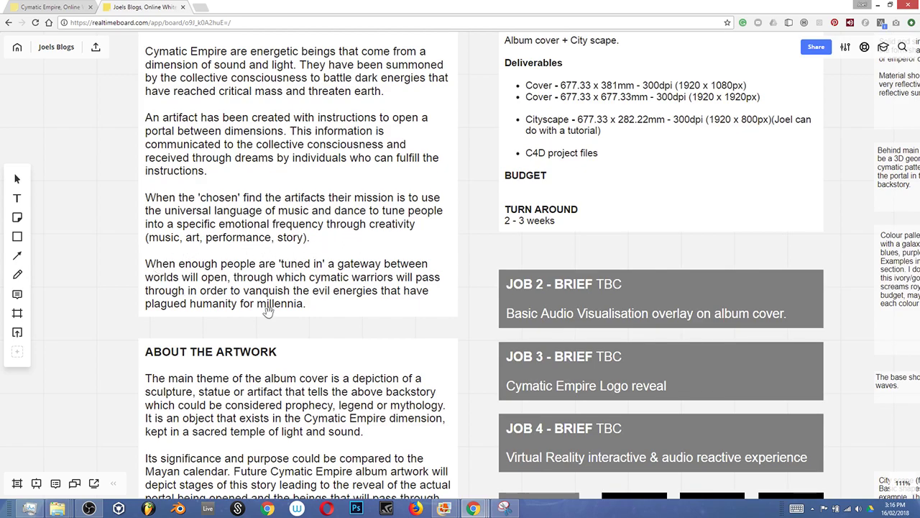
pyautogui.scroll(-2, 268, 313)
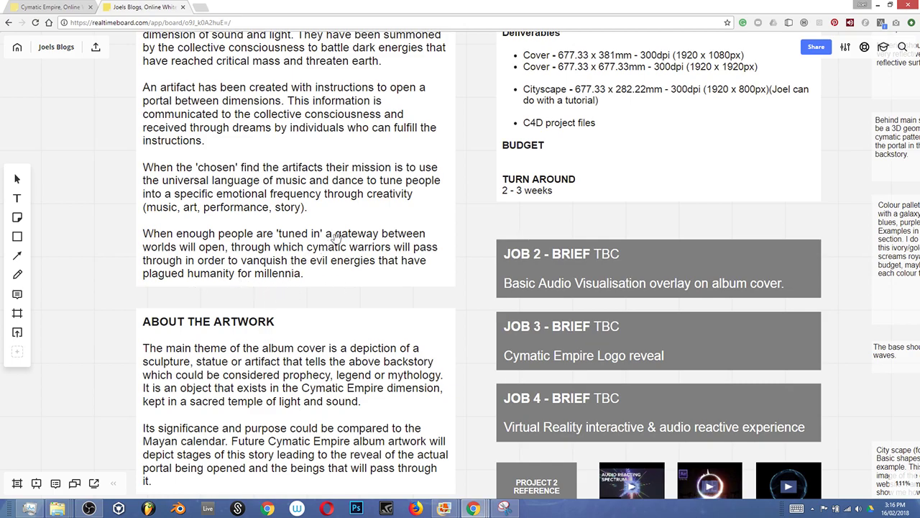
pyautogui.scroll(-2, 334, 237)
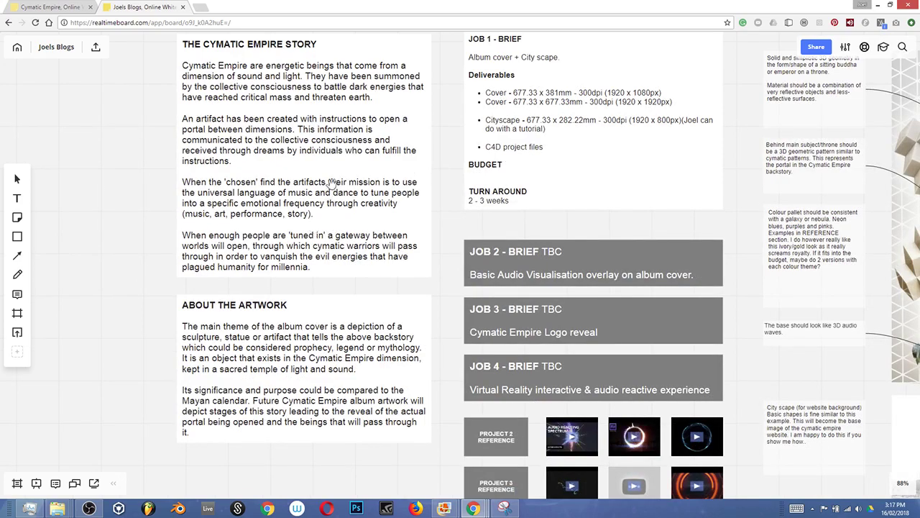
pyautogui.scroll(-3, 320, 218)
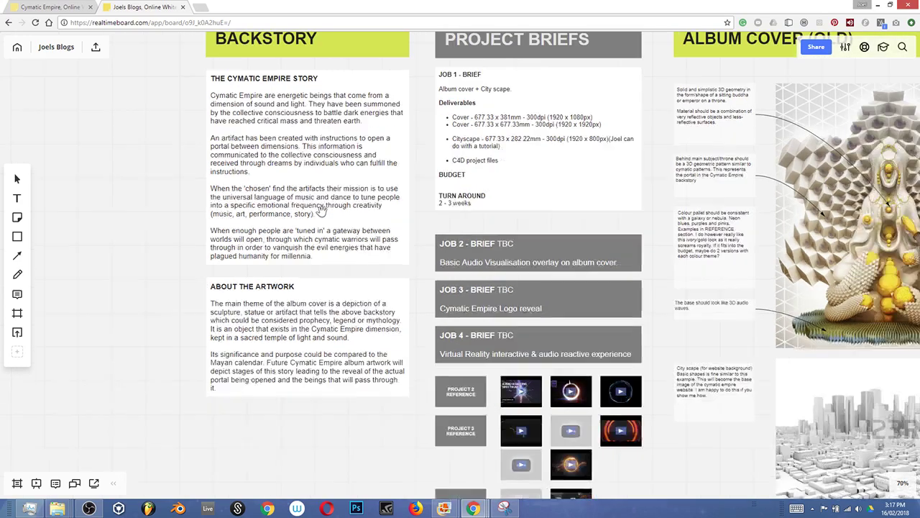
# Review the job descriptions under Project Briefs and the annotated artwork and cityscape under Album Cover (Old).
pyautogui.moveTo(363, 196); pyautogui.dragTo(277, 217)
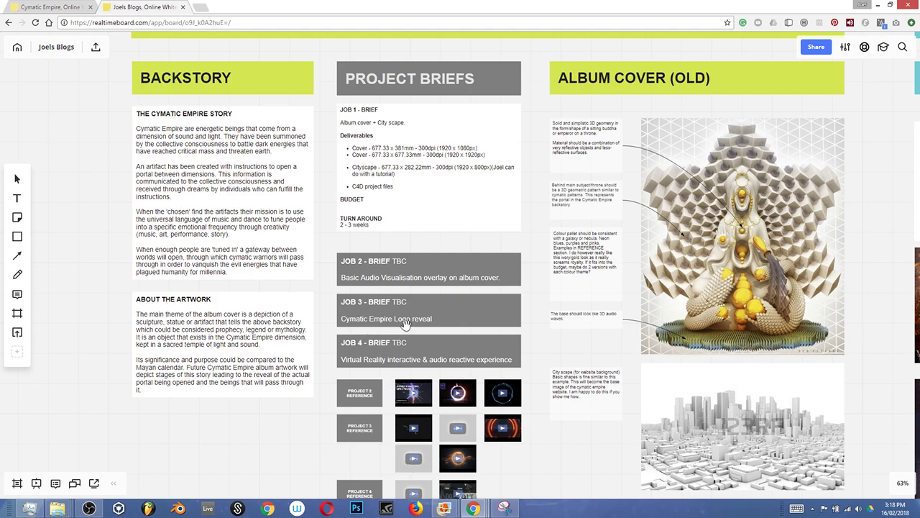
pyautogui.moveTo(511, 326); pyautogui.dragTo(368, 297)
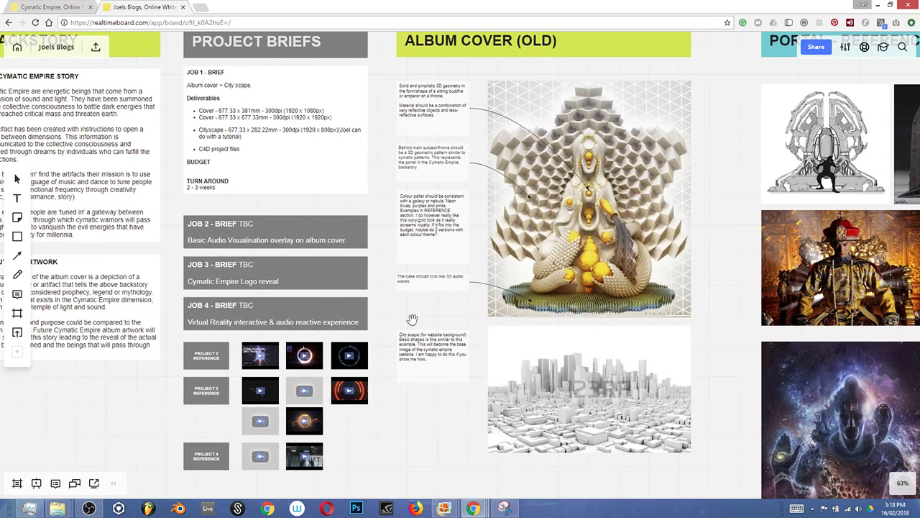
pyautogui.moveTo(586, 301); pyautogui.dragTo(536, 306)
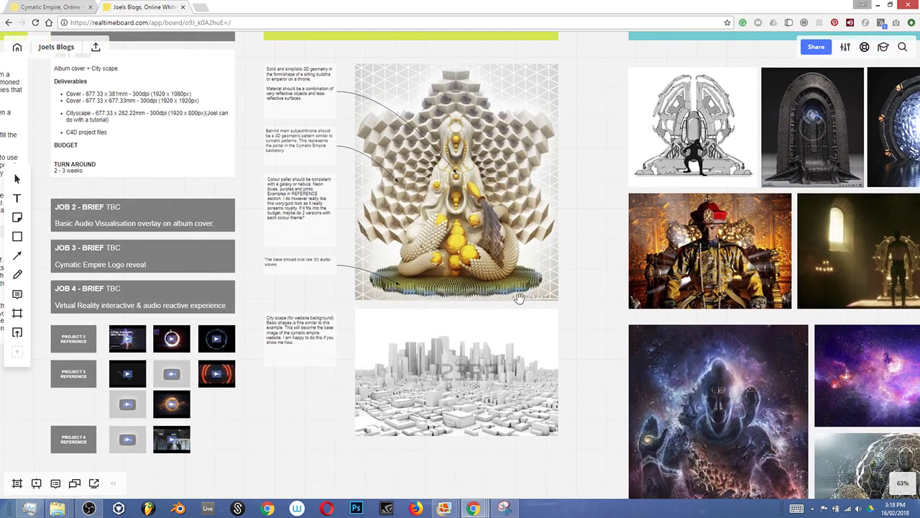
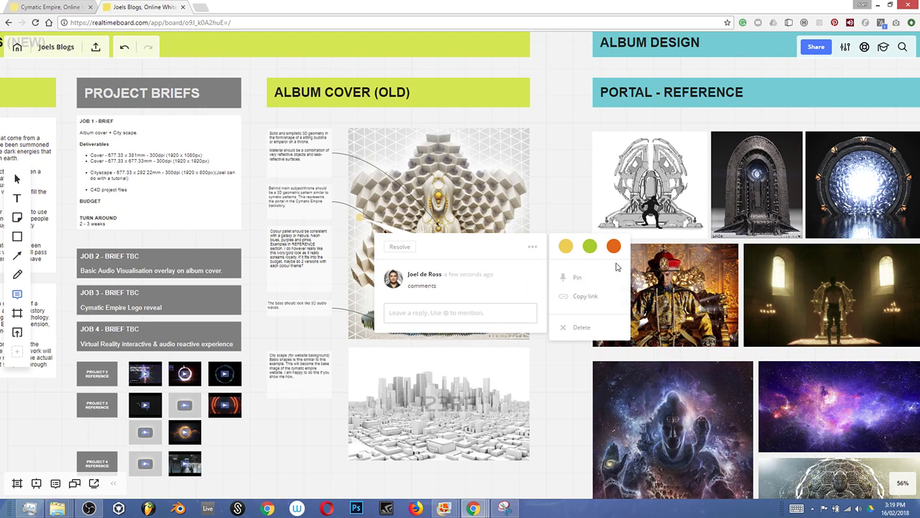
# Delete the "comments" note from the Album Cover (Old) artwork and return to the selection tool.
pyautogui.click(579, 327)
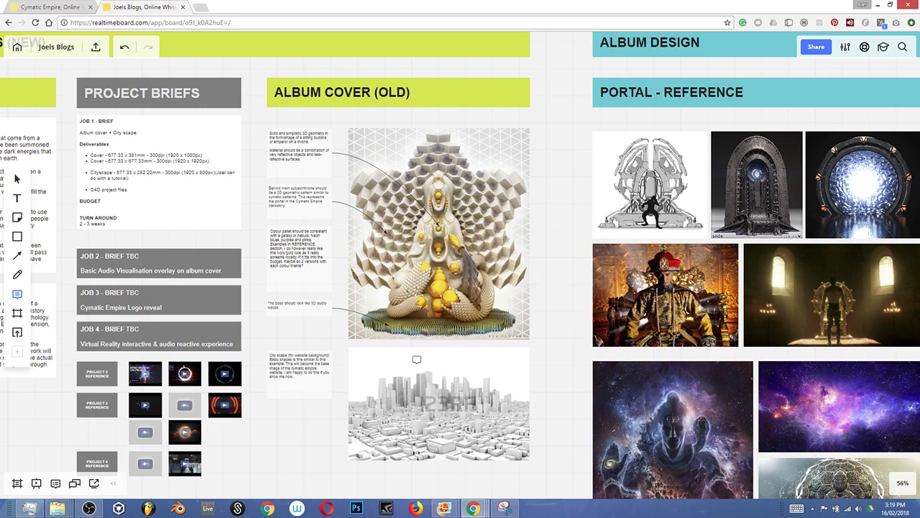
pyautogui.click(17, 181)
# Look over the portal, throne and galaxy images in the Portal - Reference group of Album Design.
pyautogui.scroll(-2, 492, 337)
pyautogui.moveTo(614, 365); pyautogui.dragTo(341, 257)
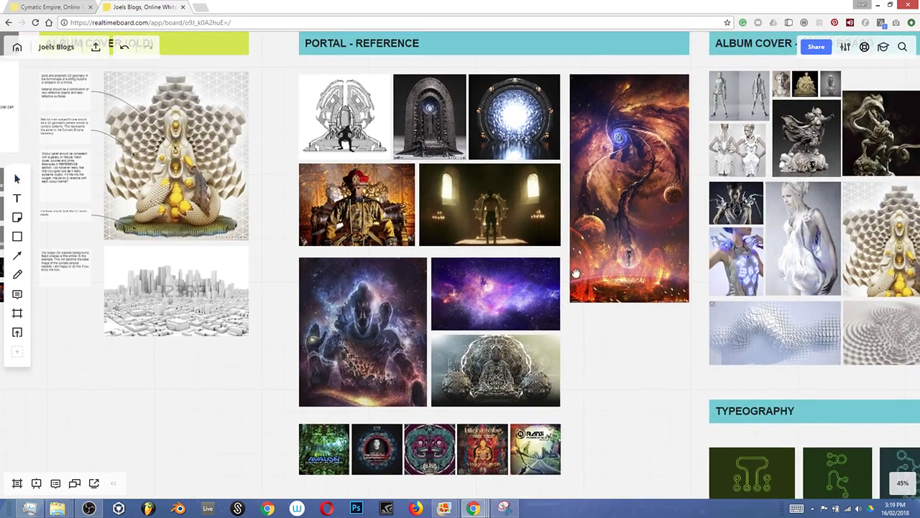
pyautogui.moveTo(617, 268); pyautogui.dragTo(578, 281)
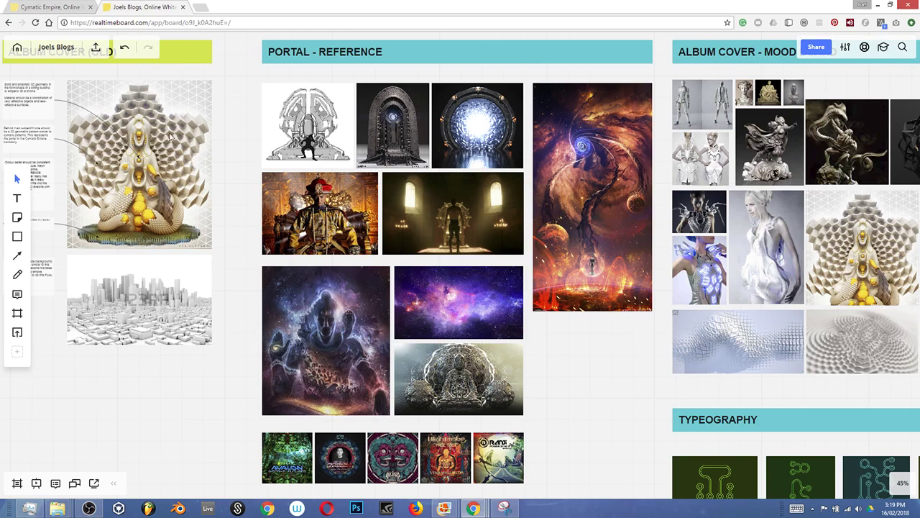
# Examine the Album Cover - Mood Board images, including a close view of the carved ivory-coloured figures.
pyautogui.moveTo(422, 245); pyautogui.dragTo(253, 219)
pyautogui.moveTo(384, 206); pyautogui.dragTo(156, 224)
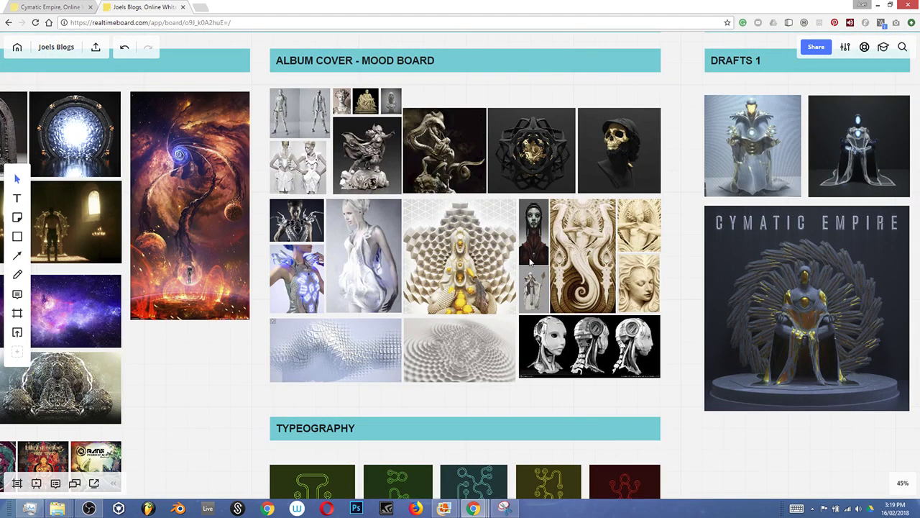
pyautogui.scroll(2, 532, 262)
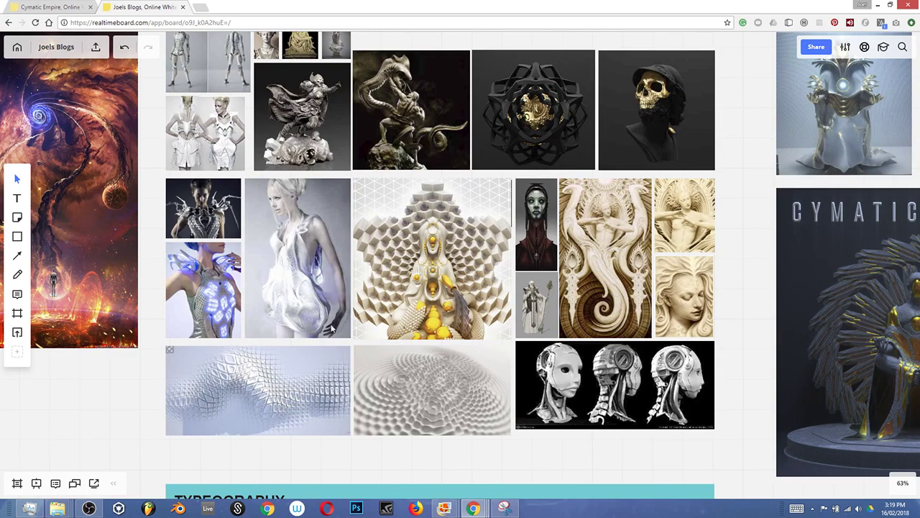
pyautogui.hscroll(2, 586, 230)
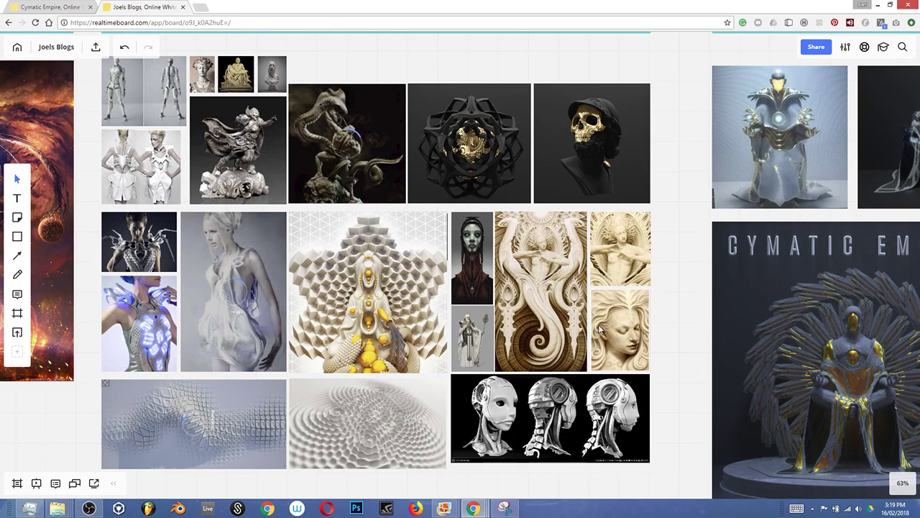
pyautogui.scroll(5, 523, 251)
pyautogui.scroll(1, 495, 225)
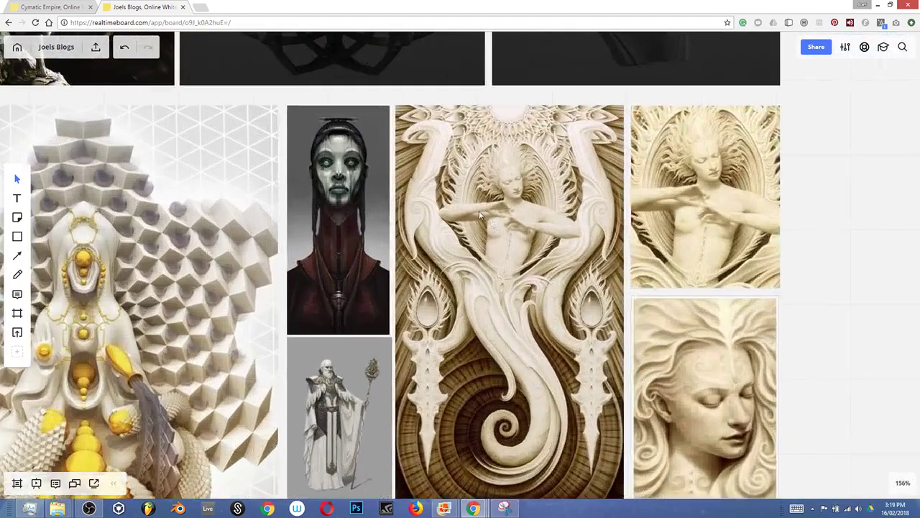
# Look over the remaining Mood Board images, from the dark sculptures and gold skull to the wave textures and robot heads.
pyautogui.scroll(-1, 455, 145)
pyautogui.scroll(5, 347, 140)
pyautogui.hscroll(-5, 347, 140)
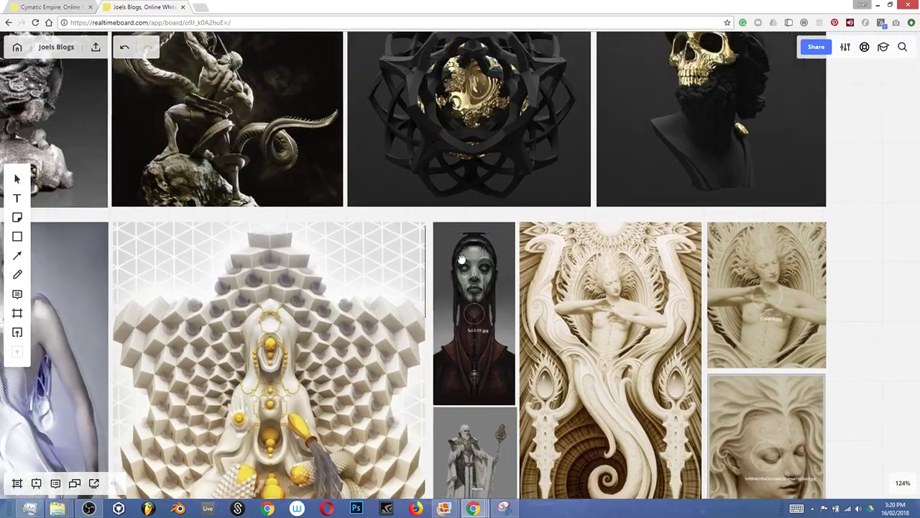
pyautogui.hscroll(-5, 331, 259)
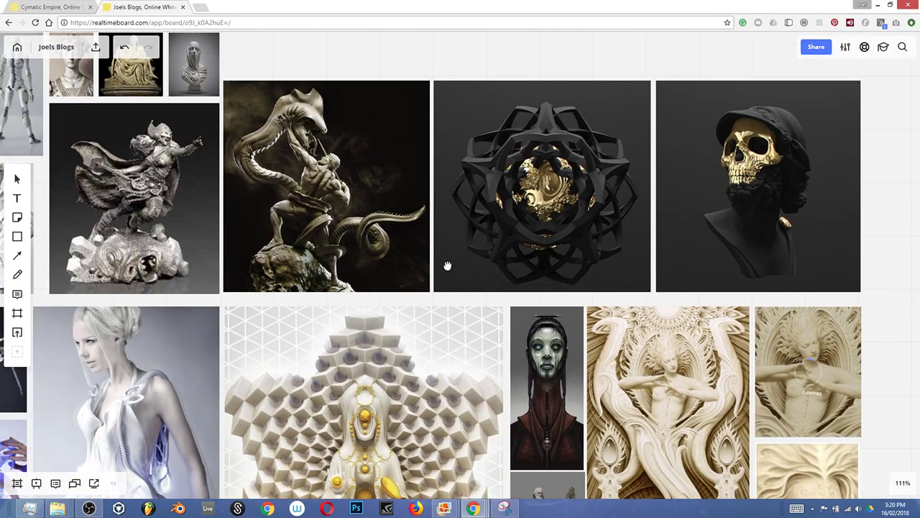
pyautogui.scroll(-4, 345, 252)
pyautogui.scroll(-3, 359, 239)
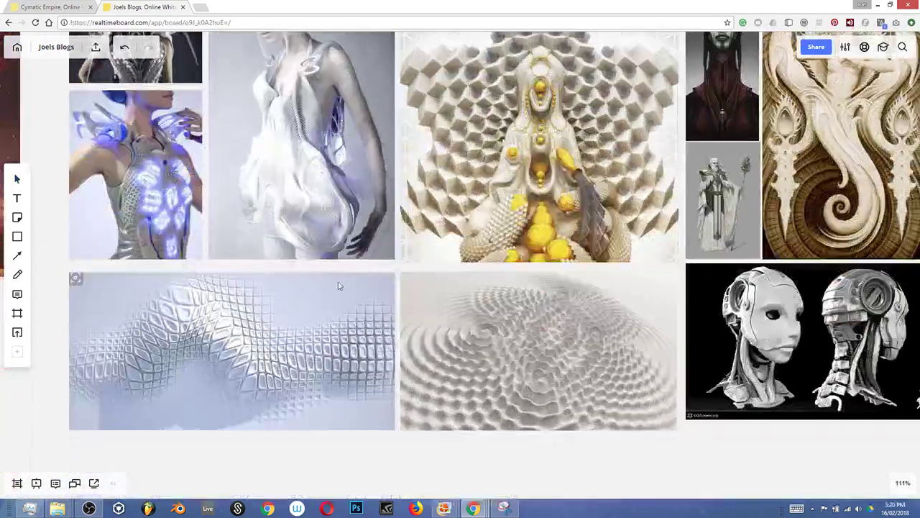
pyautogui.scroll(-3, 309, 223)
pyautogui.hscroll(3, 309, 223)
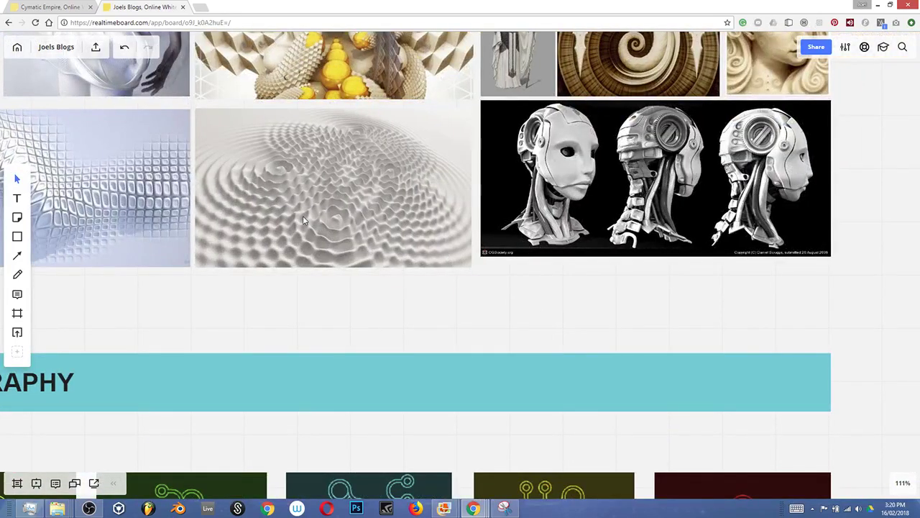
# Examine the Typeography section's circuit-style letter symbols and hand-drawn calligraphy references.
pyautogui.scroll(-3, 303, 216)
pyautogui.scroll(-2, 427, 152)
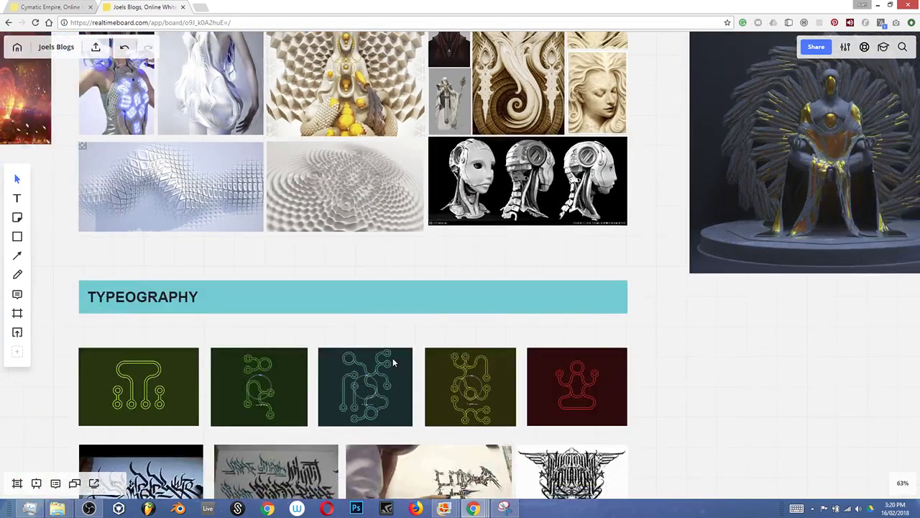
pyautogui.scroll(-2, 393, 358)
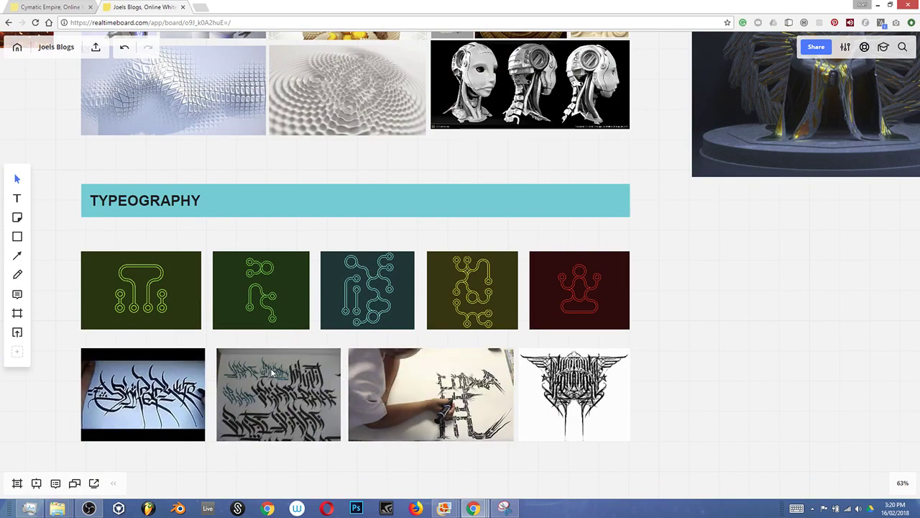
pyautogui.scroll(-1, 273, 370)
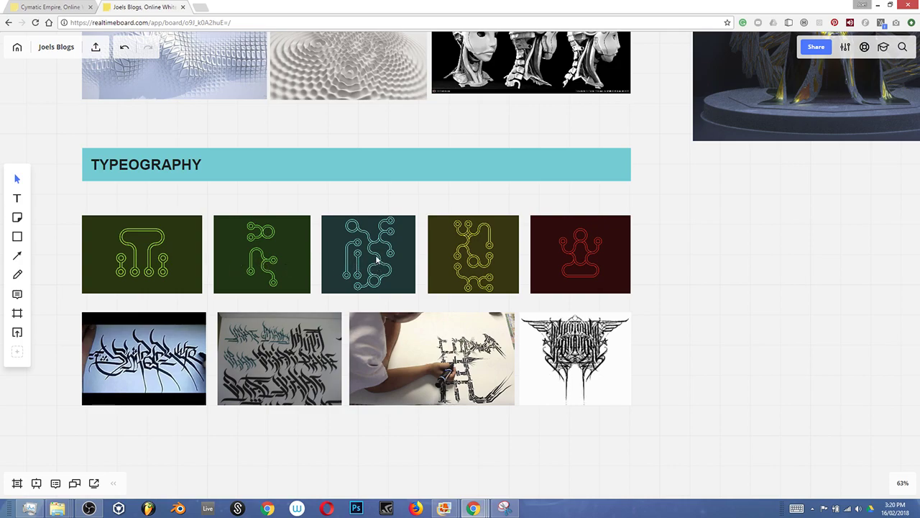
pyautogui.scroll(-1, 375, 265)
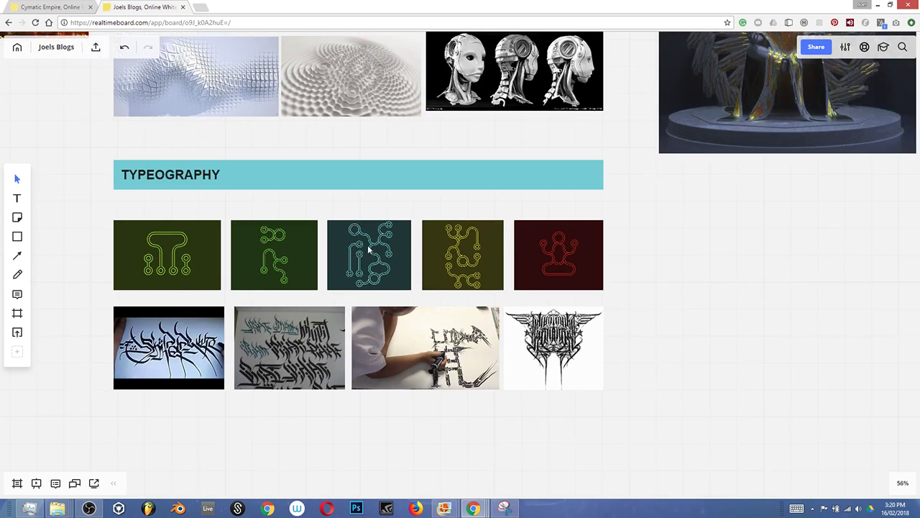
pyautogui.scroll(-2, 367, 246)
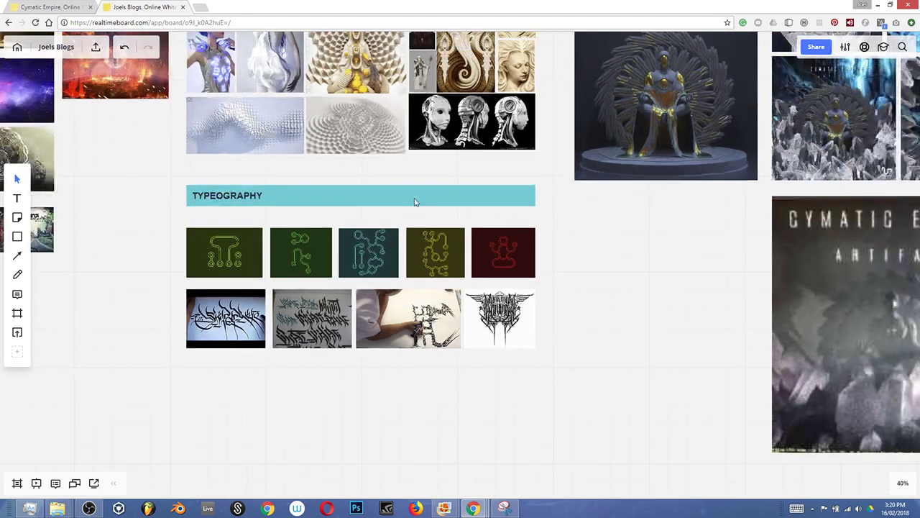
# View the seated-figure renders in Drafts 1 and the crystal and waterfall references in Drafts 2.
pyautogui.moveTo(507, 187); pyautogui.dragTo(470, 364)
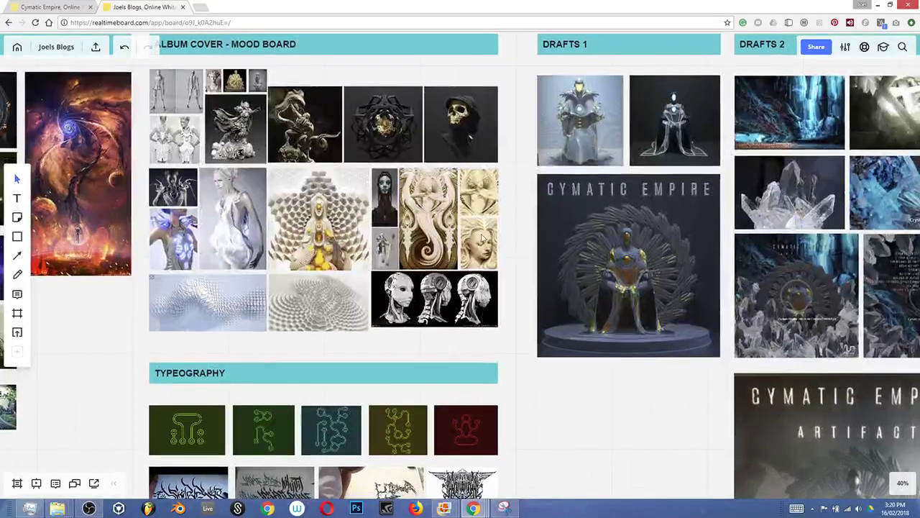
pyautogui.moveTo(553, 253); pyautogui.dragTo(321, 233)
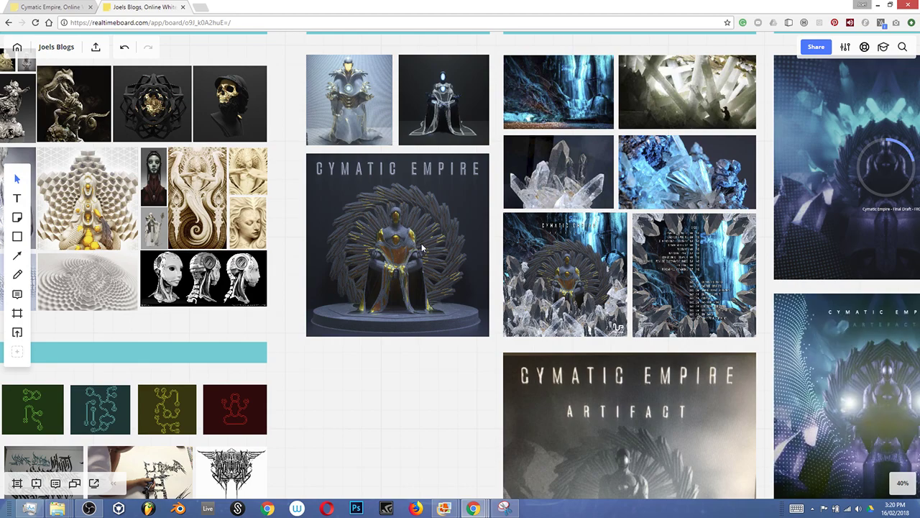
pyautogui.hscroll(5, 474, 221)
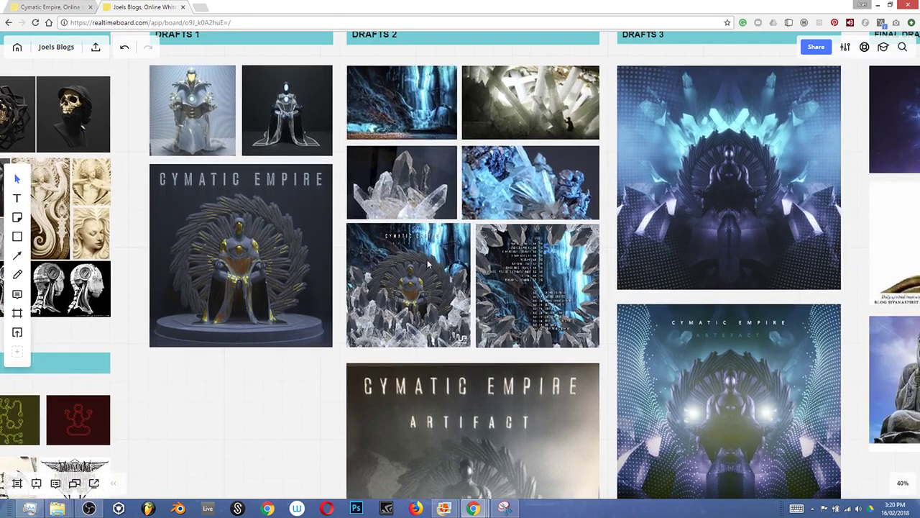
pyautogui.scroll(2, 411, 305)
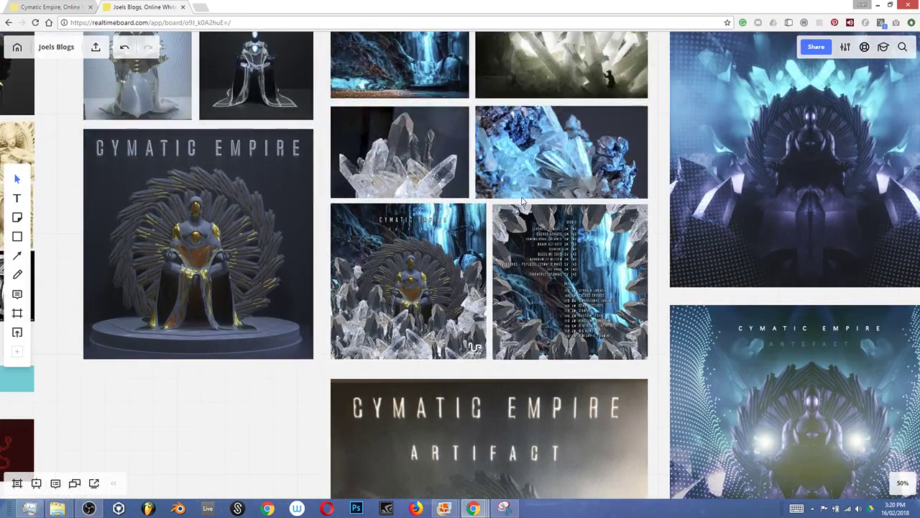
pyautogui.hscroll(2, 434, 123)
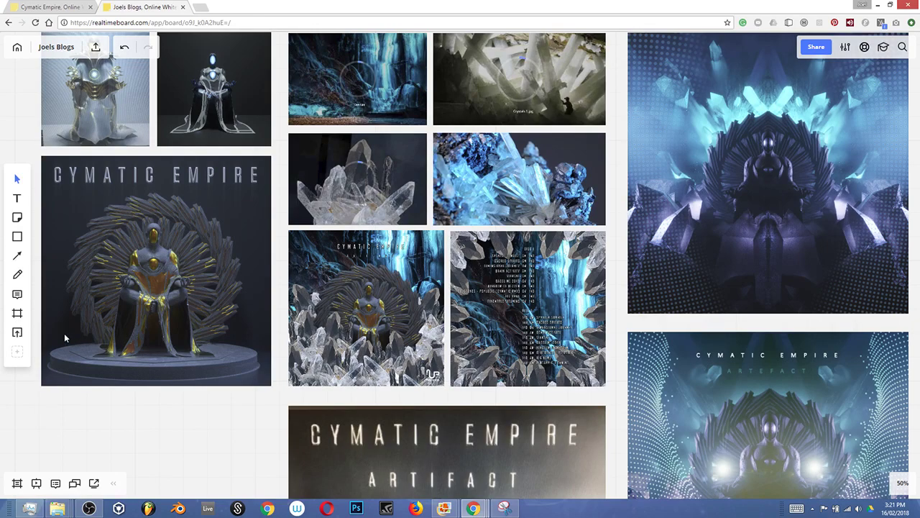
# Search Google images for "crystal cave" from within the board, and close the results without adding an image.
pyautogui.click(17, 353)
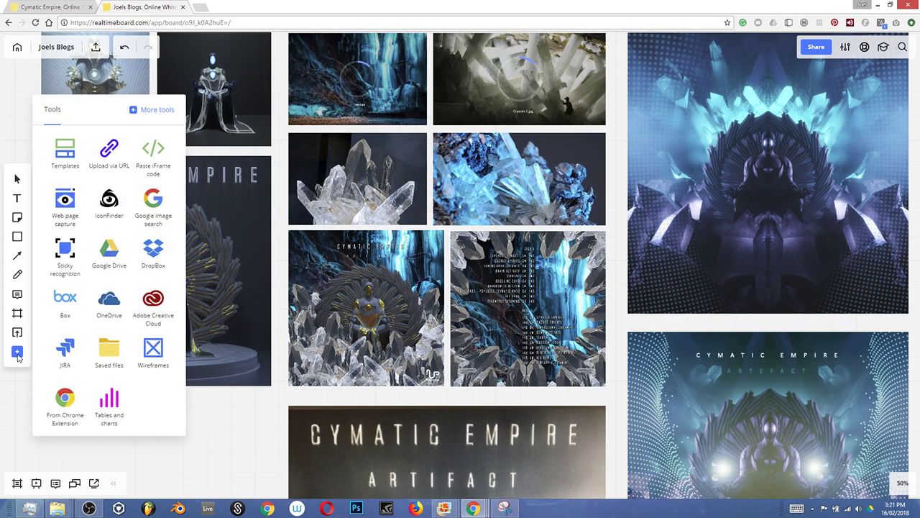
pyautogui.click(155, 197)
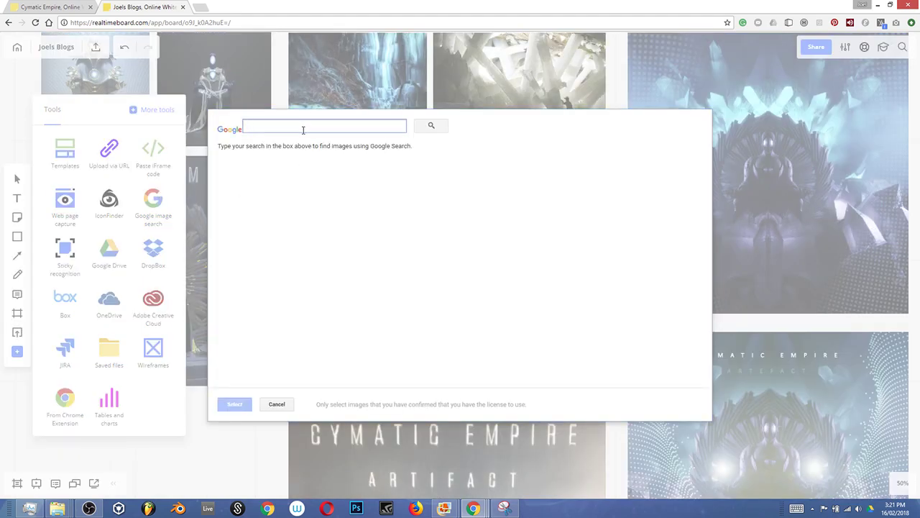
pyautogui.write('cr')
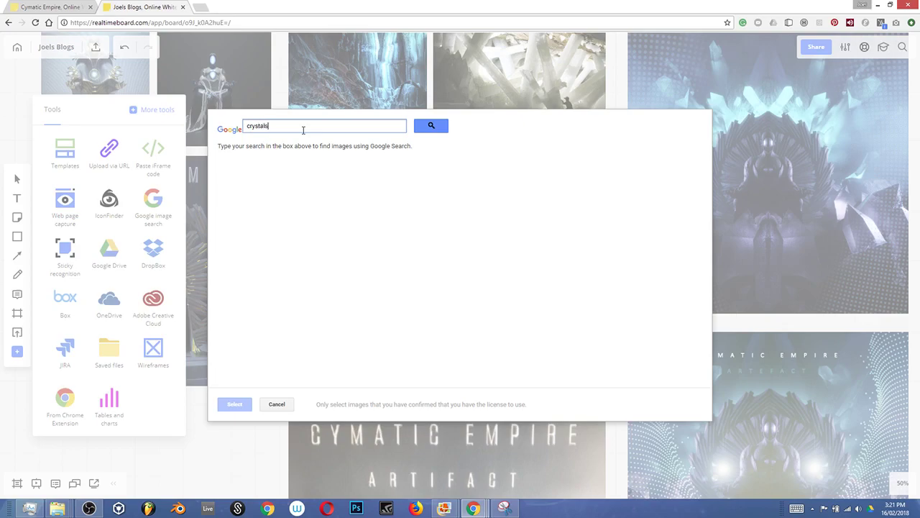
pyautogui.write('ystal cave')
pyautogui.press('Return')
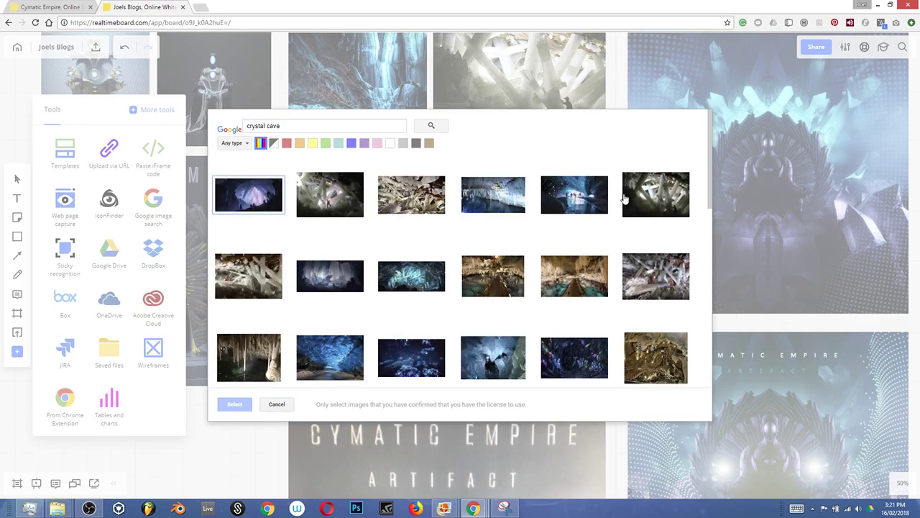
pyautogui.click(275, 404)
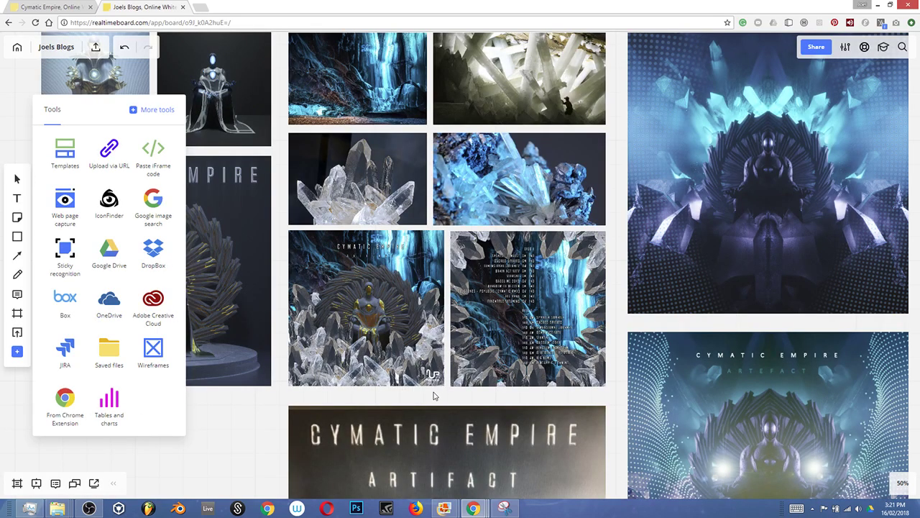
# Compare the Cymatic Empire cover versions in Drafts 2, including the grey Artifact poster, with the blue-purple versions in Drafts 3.
pyautogui.scroll(-3, 435, 377)
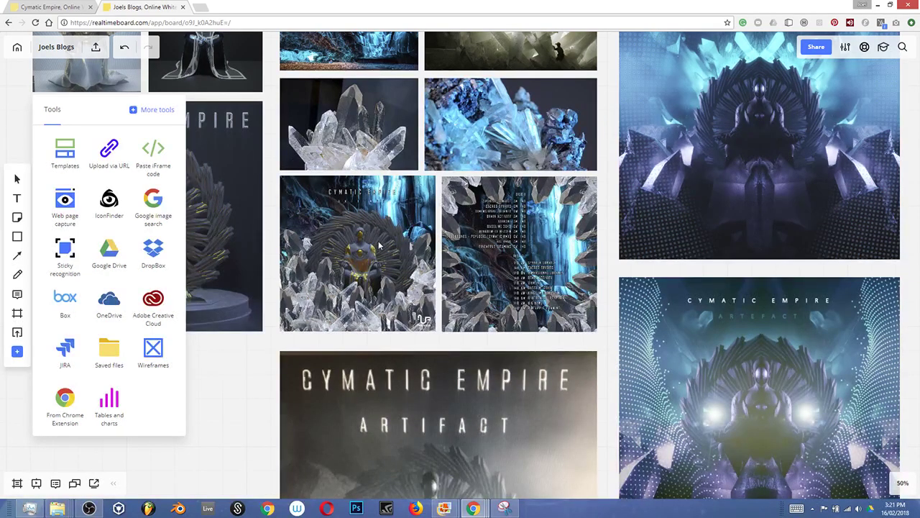
pyautogui.scroll(4, 523, 190)
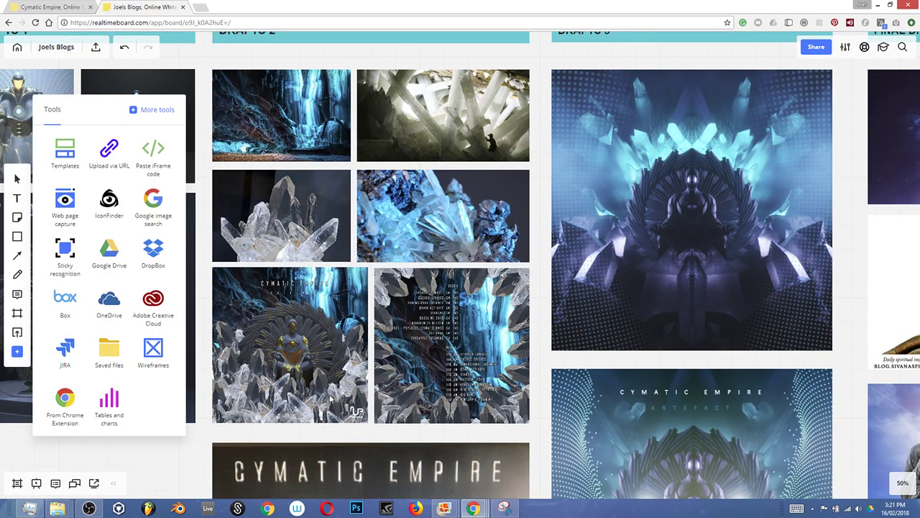
pyautogui.scroll(-5, 357, 400)
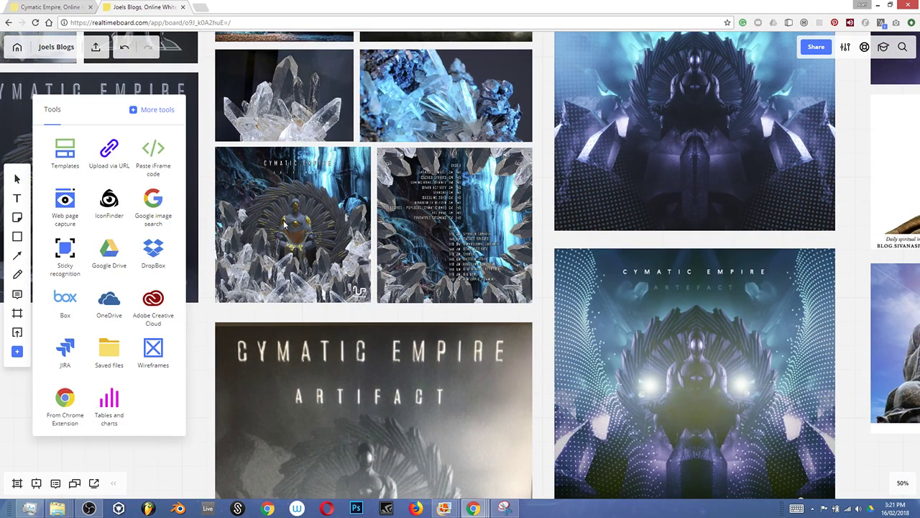
pyautogui.scroll(-8, 400, 393)
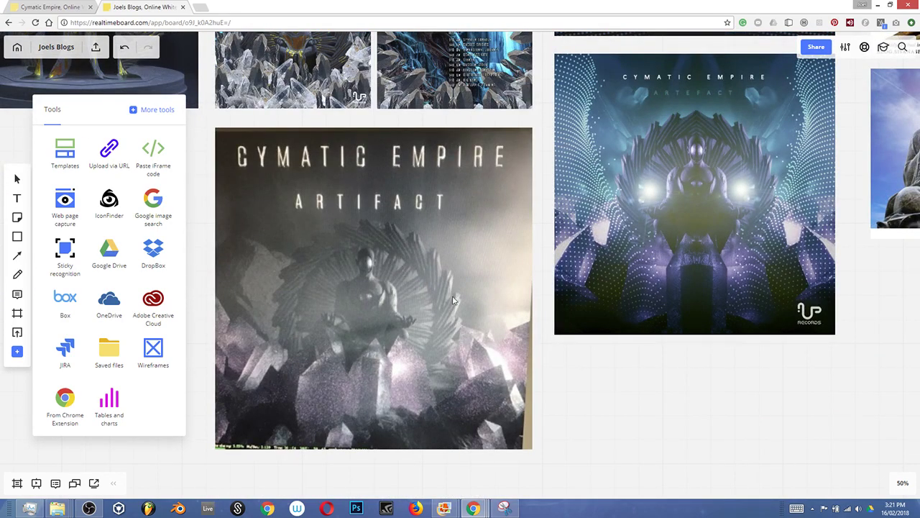
pyautogui.scroll(10, 481, 116)
pyautogui.hscroll(5, 481, 116)
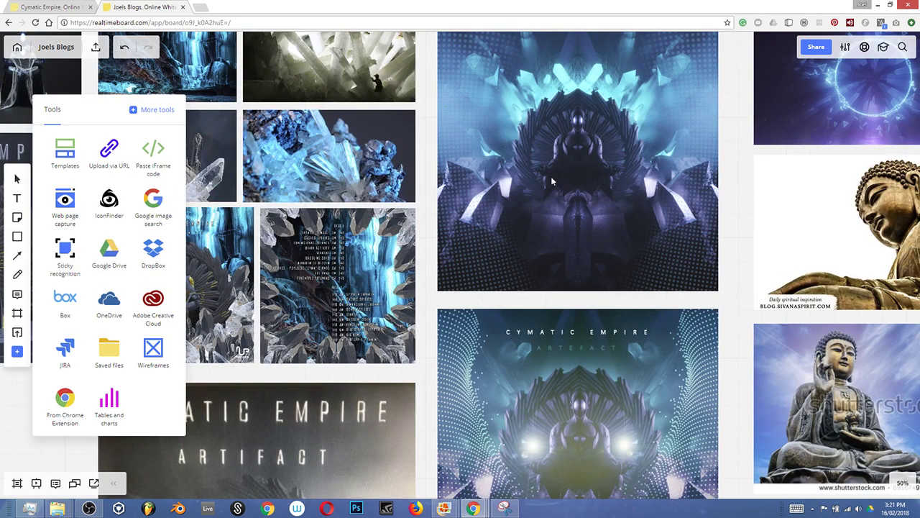
pyautogui.scroll(-4, 638, 401)
pyautogui.hscroll(1, 637, 402)
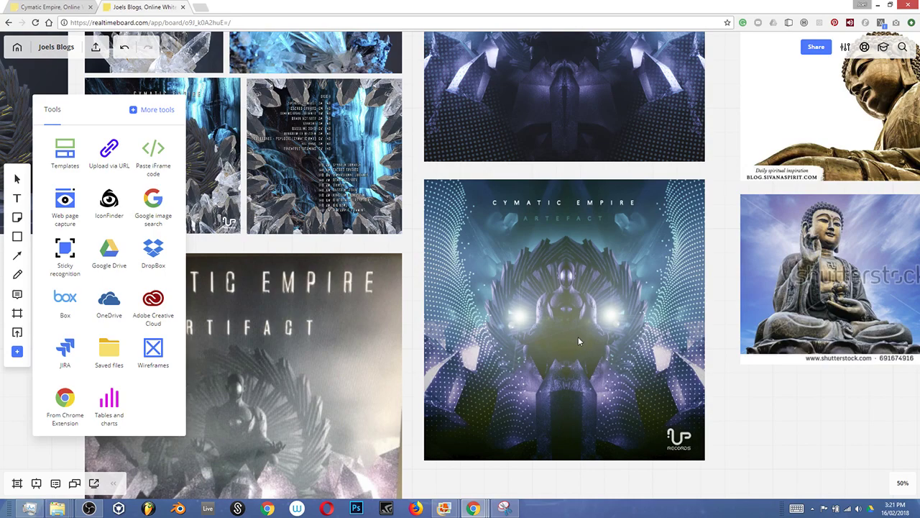
# Inspect the glowing ring and Buddha images under Final Drafts Elements, closing the extra tools list.
pyautogui.scroll(-2, 613, 287)
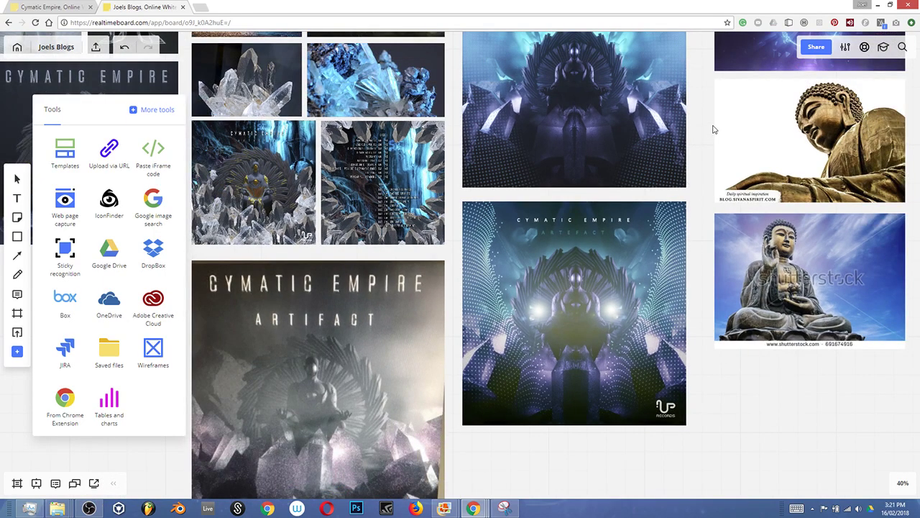
pyautogui.moveTo(710, 132); pyautogui.dragTo(420, 227)
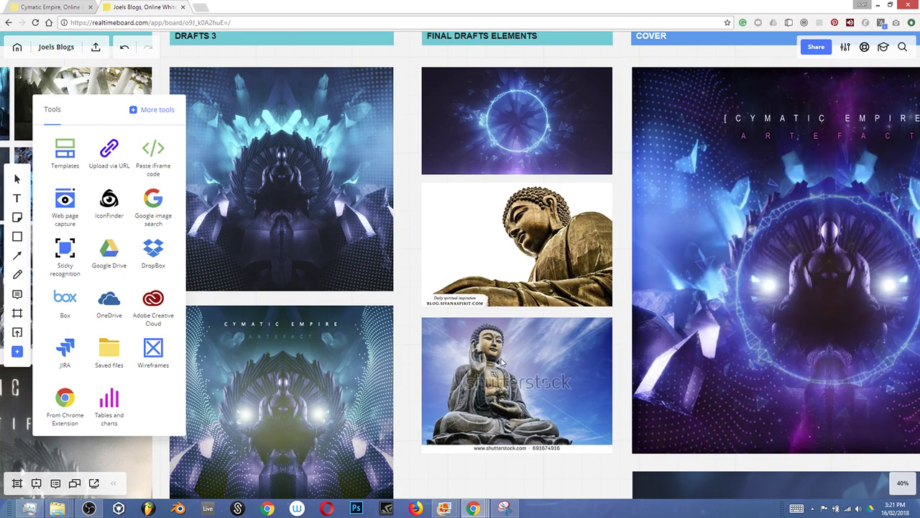
pyautogui.click(18, 352)
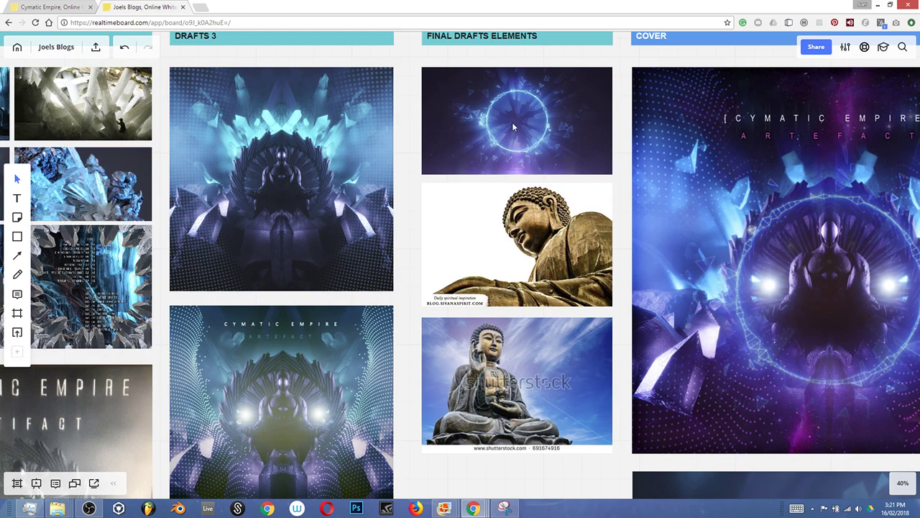
pyautogui.moveTo(556, 212); pyautogui.dragTo(429, 167)
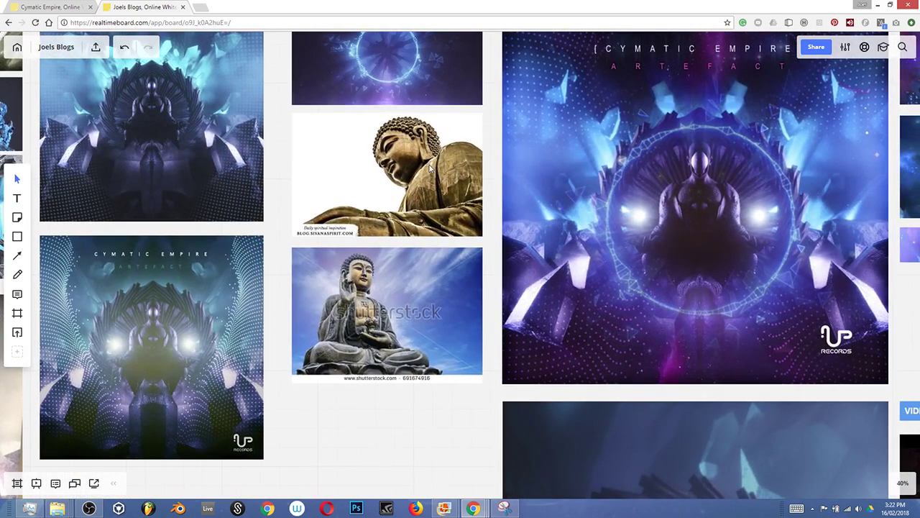
pyautogui.scroll(-2, 378, 332)
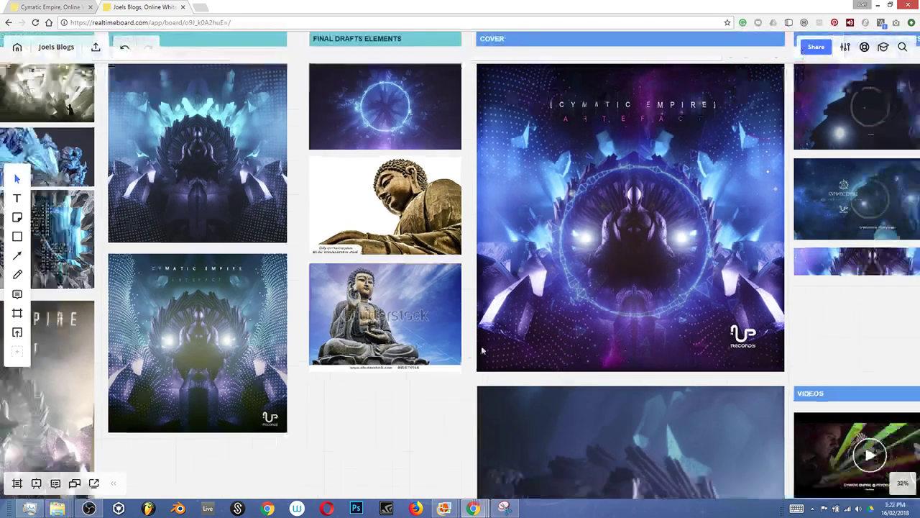
# Review the Final section's cover artwork, wallpapers, headers and videos, together with the clothing and phone mock-ups under Merch.
pyautogui.hscroll(5, 338, 335)
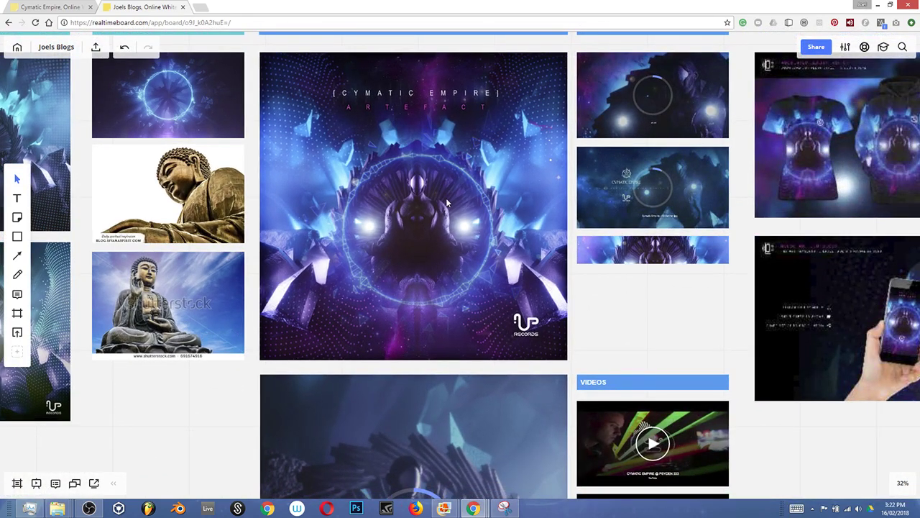
pyautogui.scroll(-1, 468, 389)
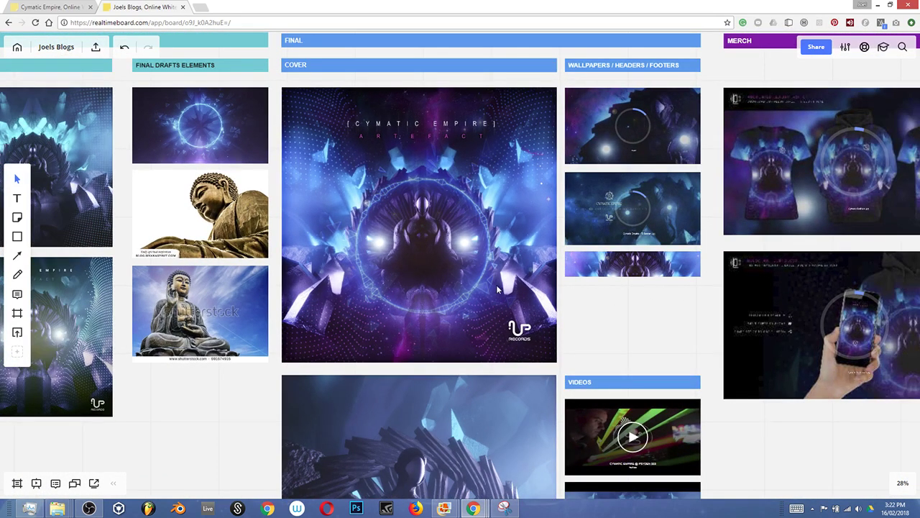
pyautogui.scroll(-4, 496, 286)
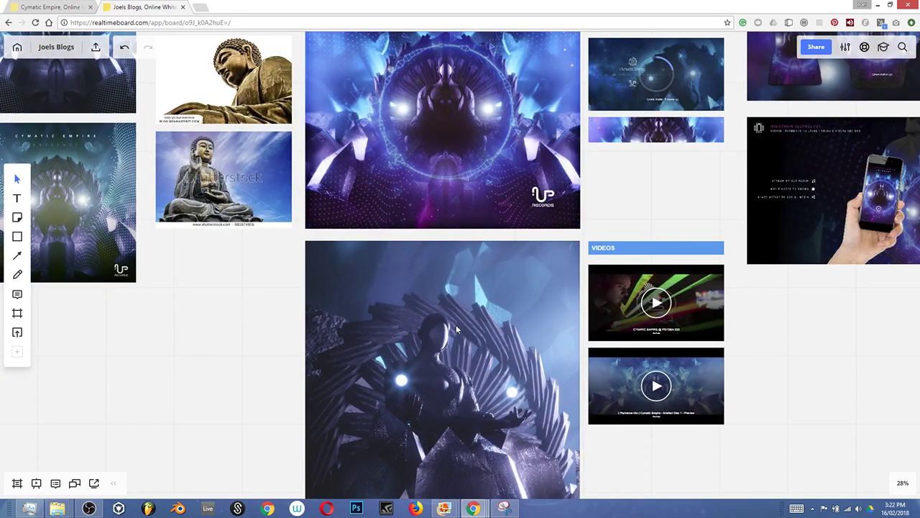
pyautogui.scroll(-2, 455, 324)
pyautogui.hscroll(3, 364, 225)
pyautogui.scroll(2, 364, 224)
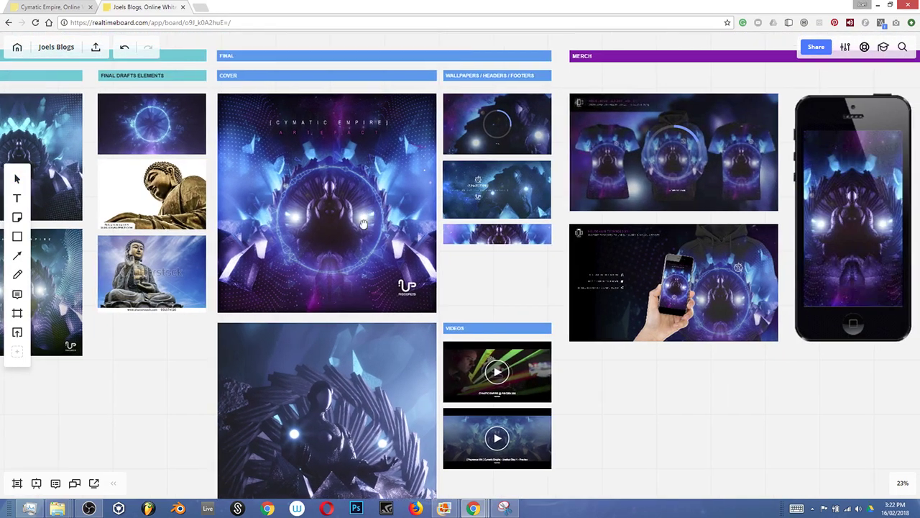
pyautogui.hscroll(1, 363, 224)
pyautogui.scroll(1, 364, 224)
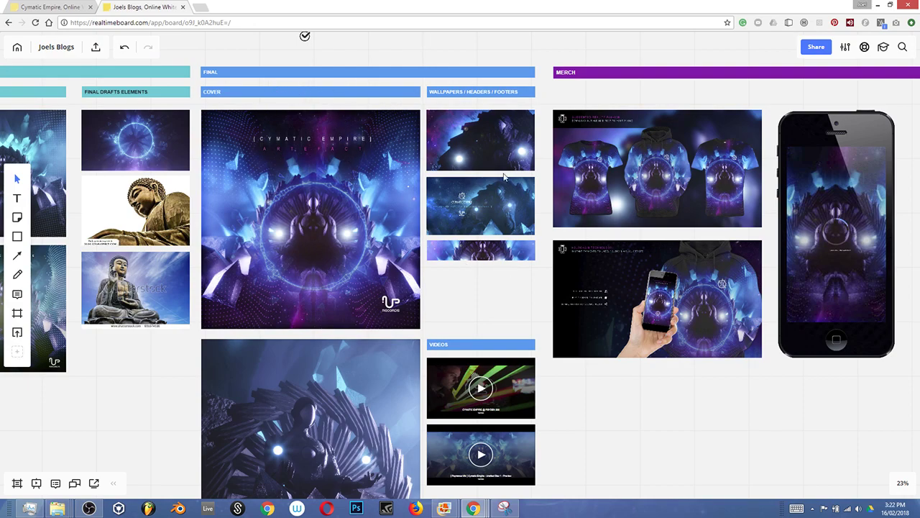
# Examine the final Cymatic Empire cover, the wallpapers and the Bandcamp banner in the Final section, down to the Videos area.
pyautogui.scroll(3, 498, 140)
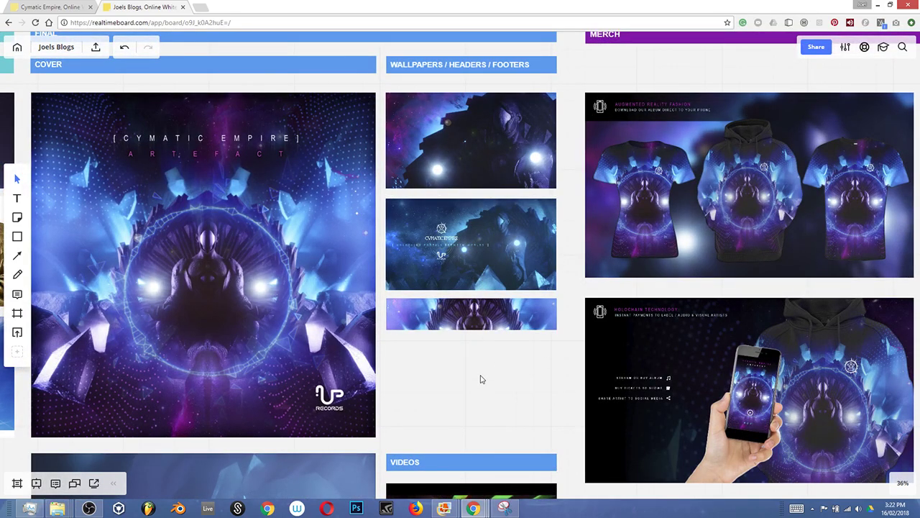
pyautogui.scroll(-1, 482, 379)
pyautogui.moveTo(482, 378); pyautogui.dragTo(485, 253)
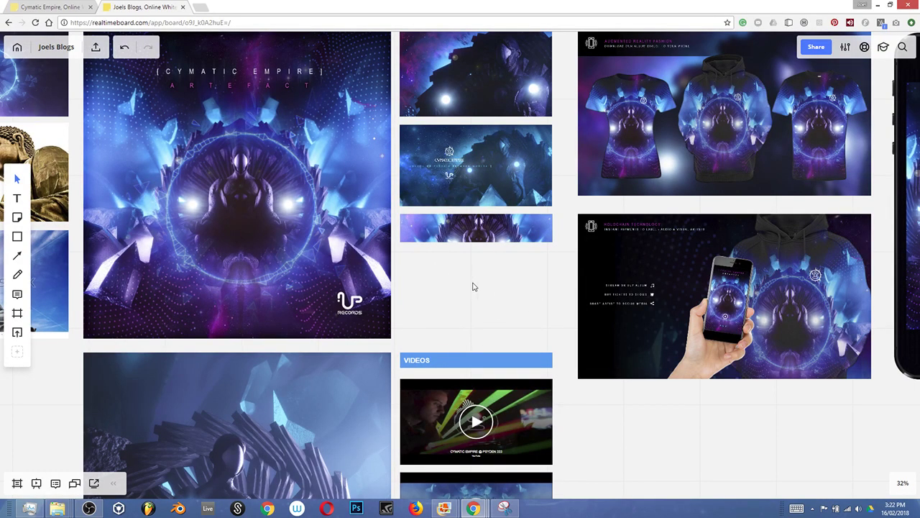
pyautogui.scroll(-3, 502, 336)
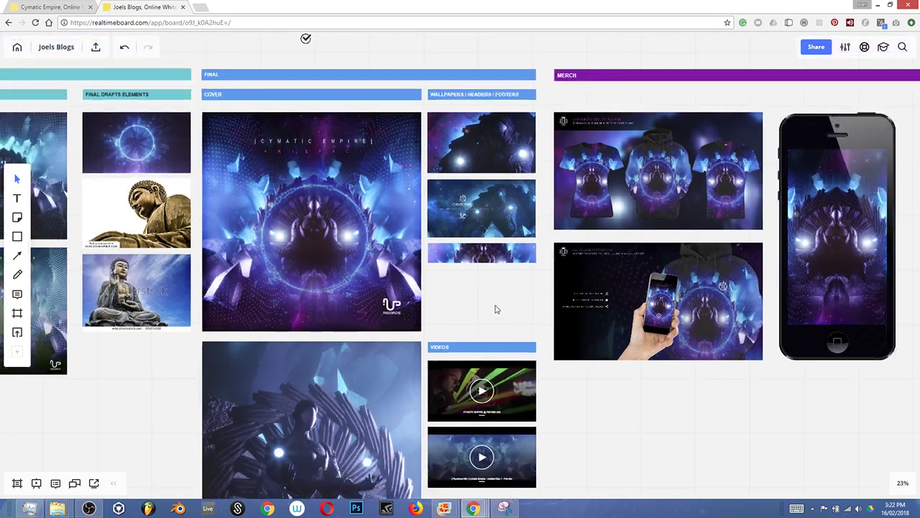
pyautogui.scroll(-1, 493, 308)
pyautogui.click(480, 208)
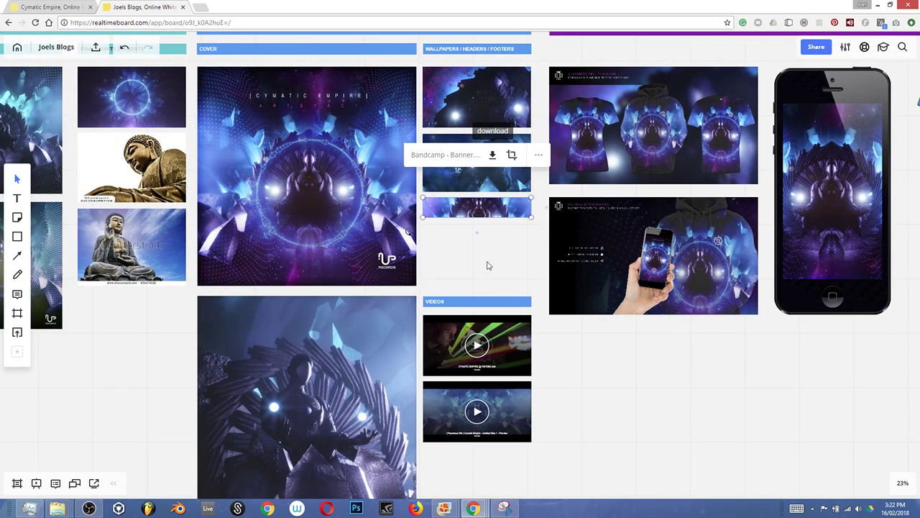
pyautogui.moveTo(597, 389); pyautogui.dragTo(592, 317)
pyautogui.scroll(-2, 592, 317)
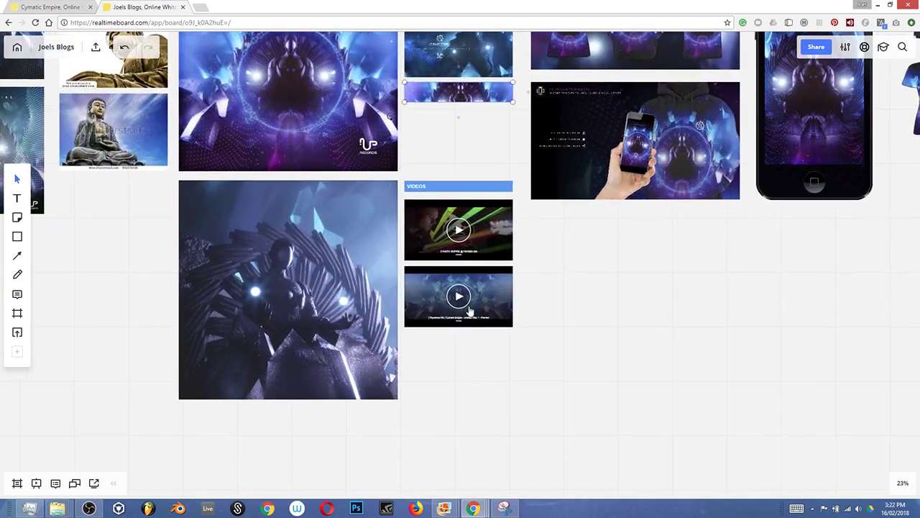
# Play the embedded Cymatic Empire Artefact Disc 1 preview video at an enlarged view, then pause and deselect it.
pyautogui.scroll(4, 472, 298)
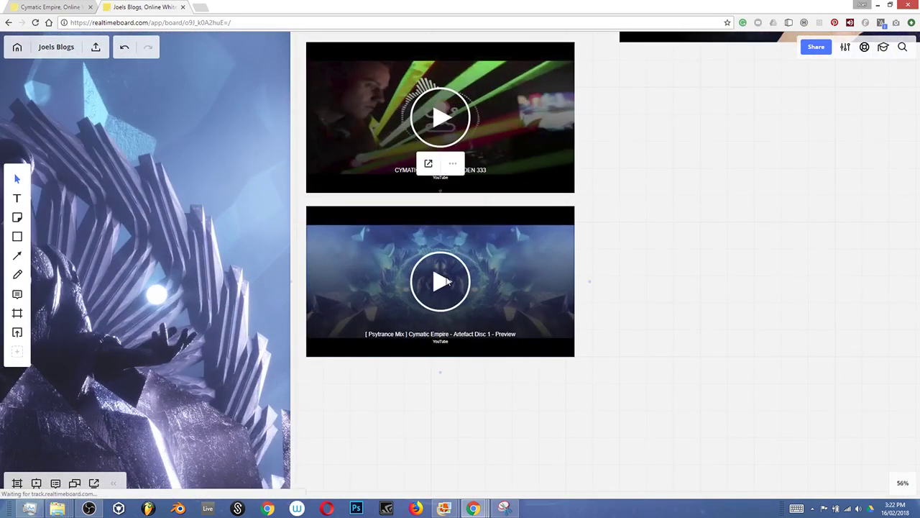
pyautogui.click(441, 280)
pyautogui.click(441, 284)
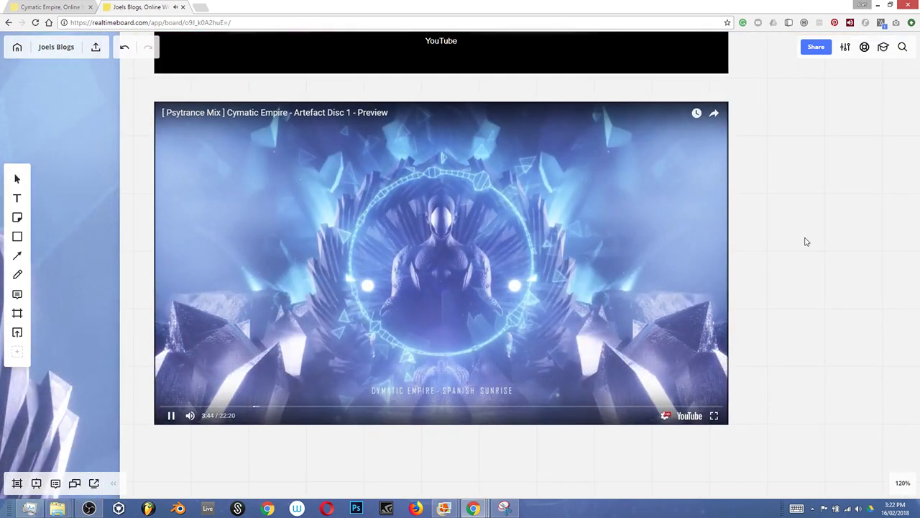
pyautogui.scroll(1, 805, 241)
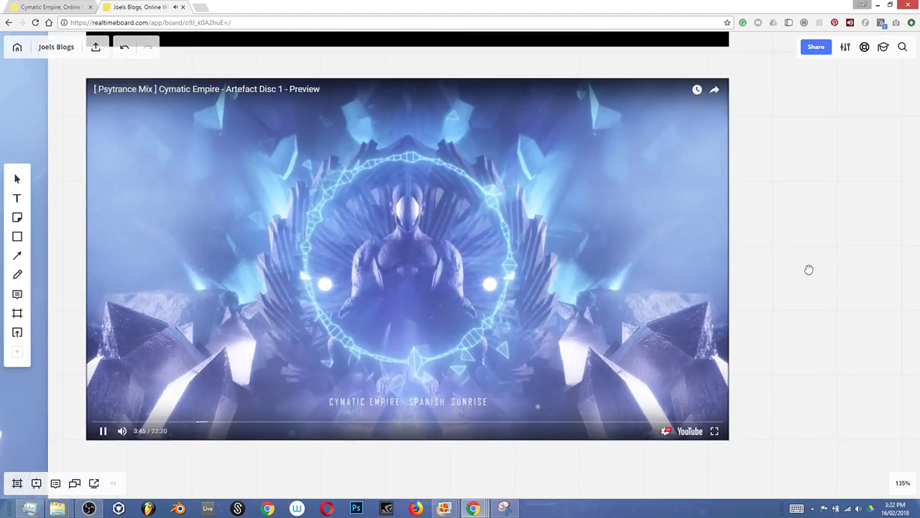
pyautogui.scroll(-2, 812, 299)
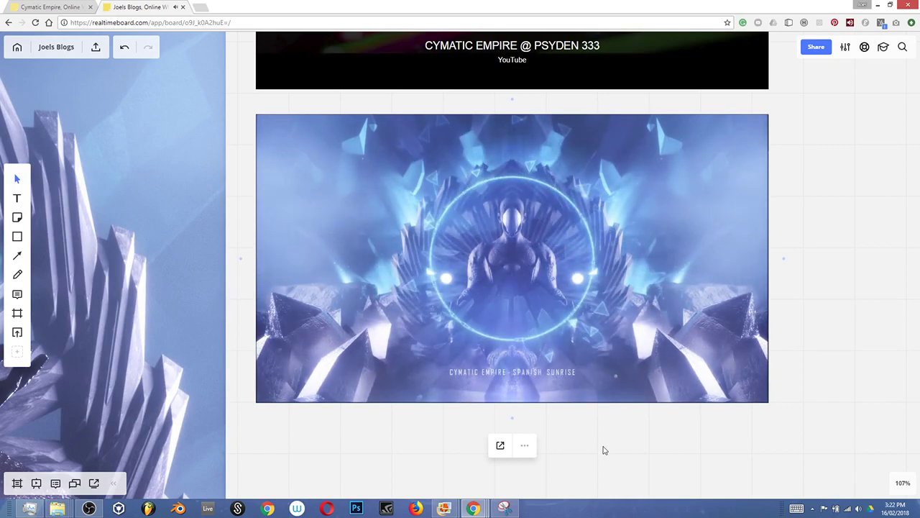
pyautogui.scroll(2, 606, 439)
pyautogui.moveTo(622, 446); pyautogui.dragTo(633, 477)
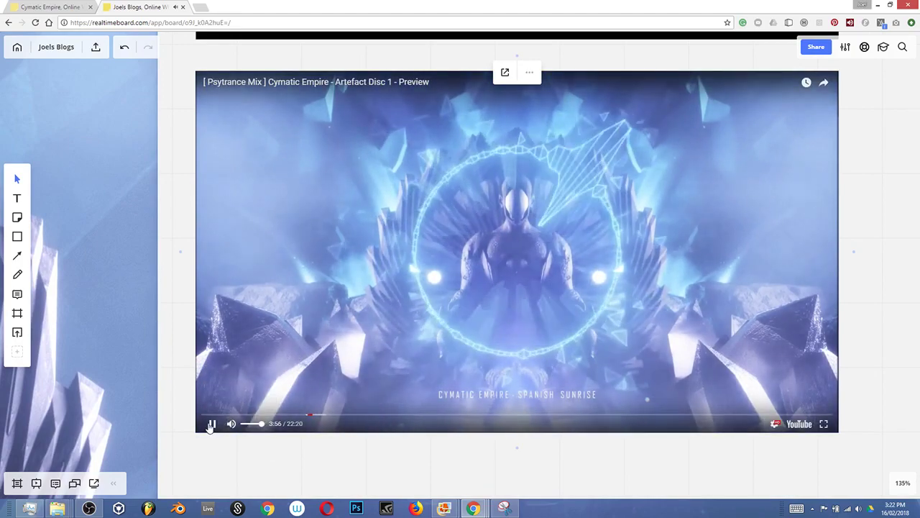
pyautogui.click(212, 423)
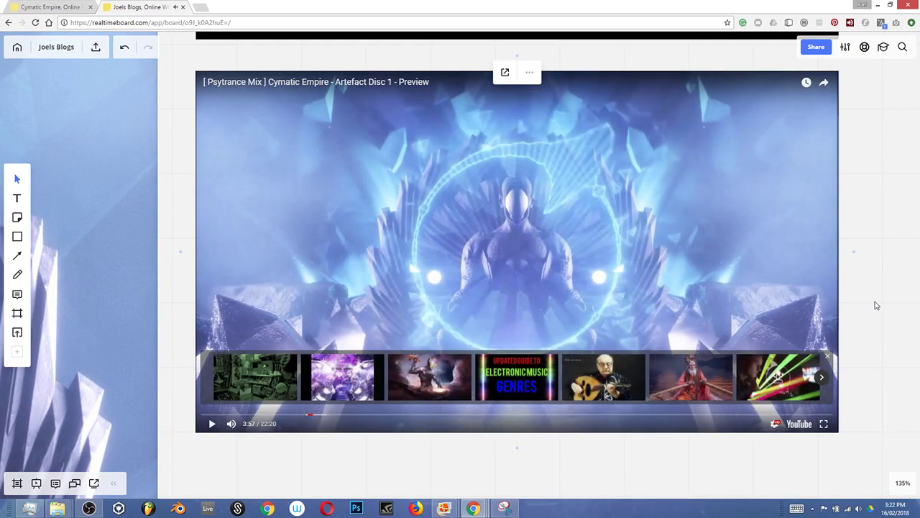
pyautogui.click(877, 305)
# Examine the Augmented Reality Fashion clothing mock-up and the large phone wallpaper mock-up under Merch.
pyautogui.scroll(-4, 662, 273)
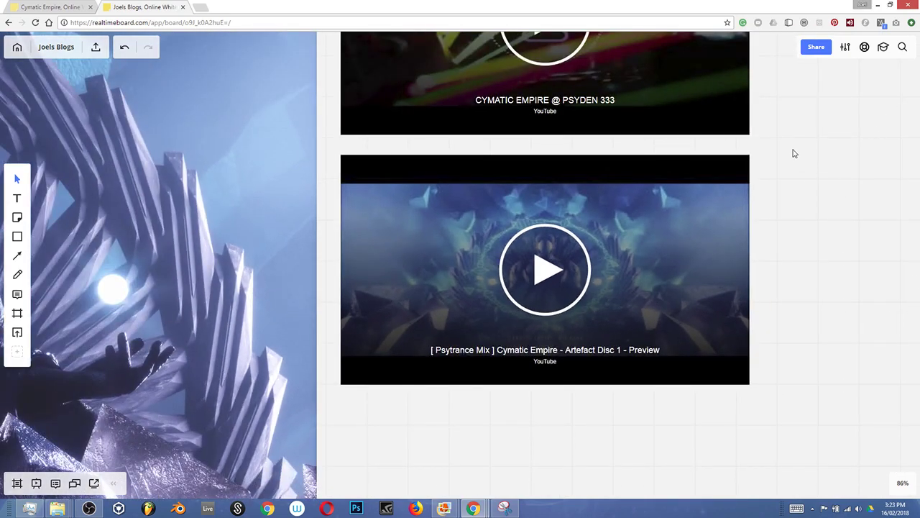
pyautogui.scroll(-2, 802, 150)
pyautogui.scroll(-1, 806, 162)
pyautogui.moveTo(776, 193); pyautogui.dragTo(487, 320)
pyautogui.scroll(-1, 537, 286)
pyautogui.moveTo(596, 263); pyautogui.dragTo(428, 430)
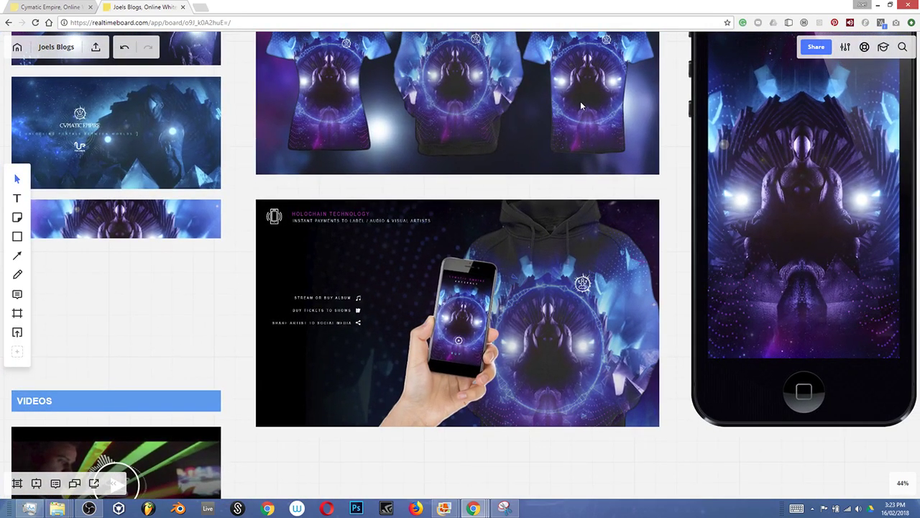
pyautogui.moveTo(580, 101); pyautogui.dragTo(525, 230)
pyautogui.scroll(-1, 527, 230)
pyautogui.moveTo(529, 267); pyautogui.dragTo(496, 166)
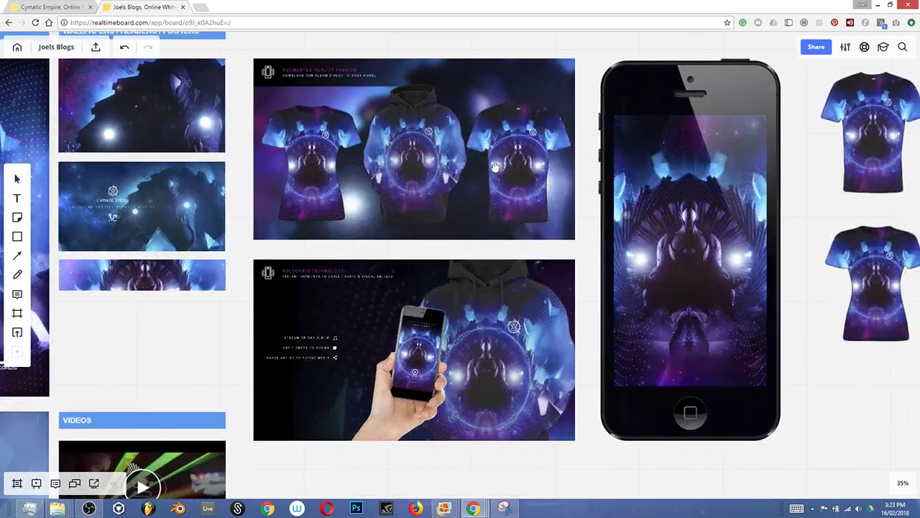
pyautogui.scroll(-1, 488, 158)
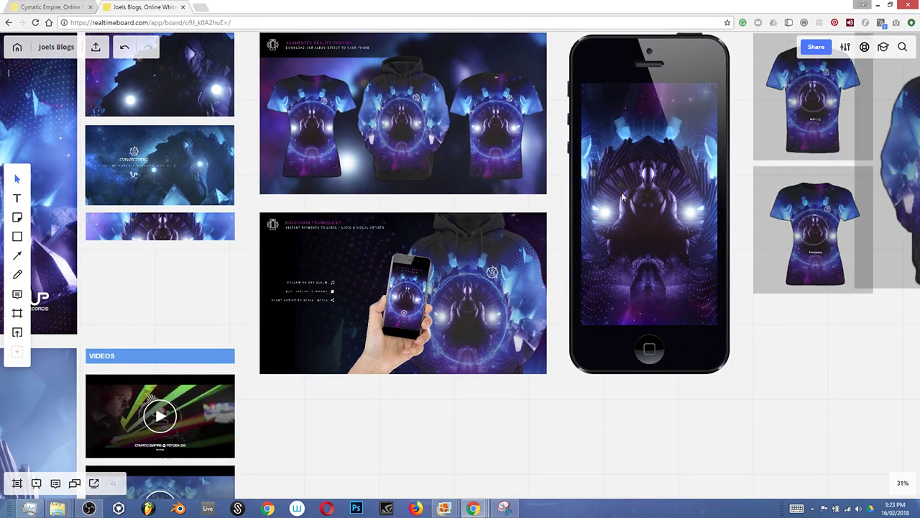
pyautogui.scroll(1, 392, 123)
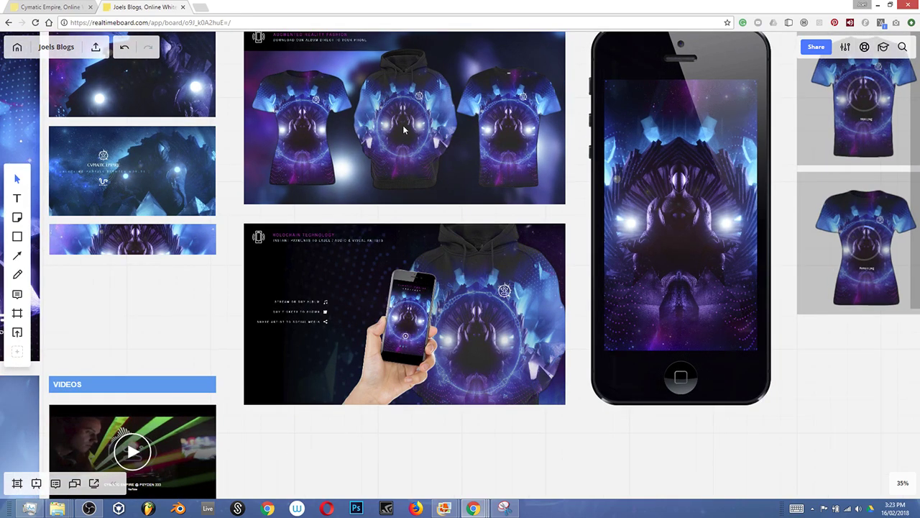
pyautogui.scroll(1, 447, 157)
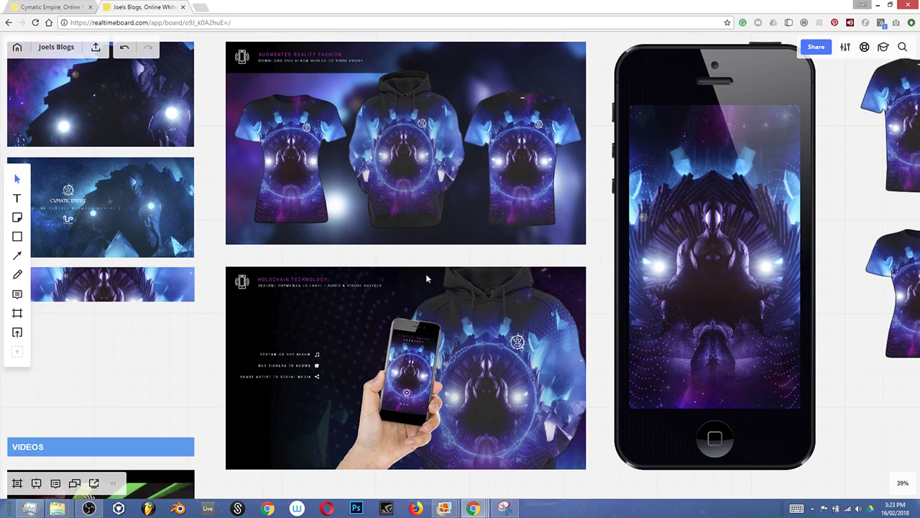
# Inspect the Holochain Technology mock-up, including its options to stream or buy the album, buy tickets and share the artist.
pyautogui.scroll(3, 426, 279)
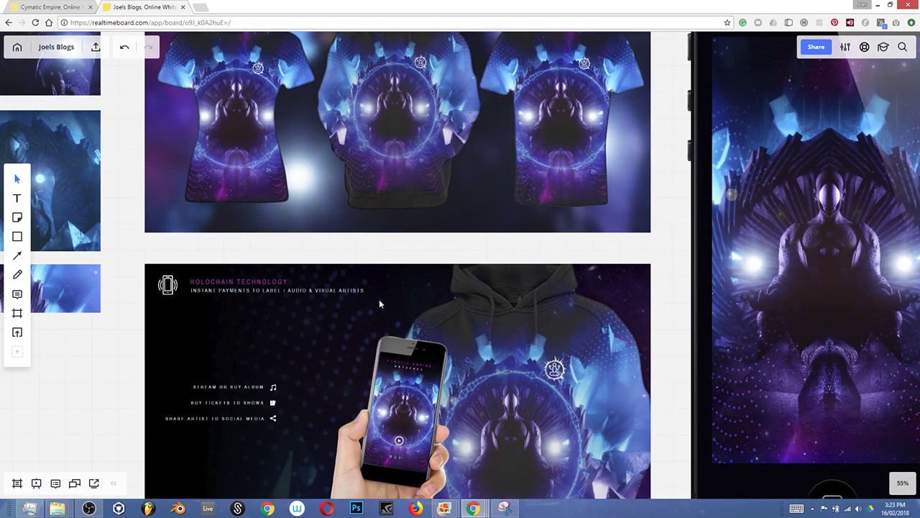
pyautogui.scroll(-3, 403, 327)
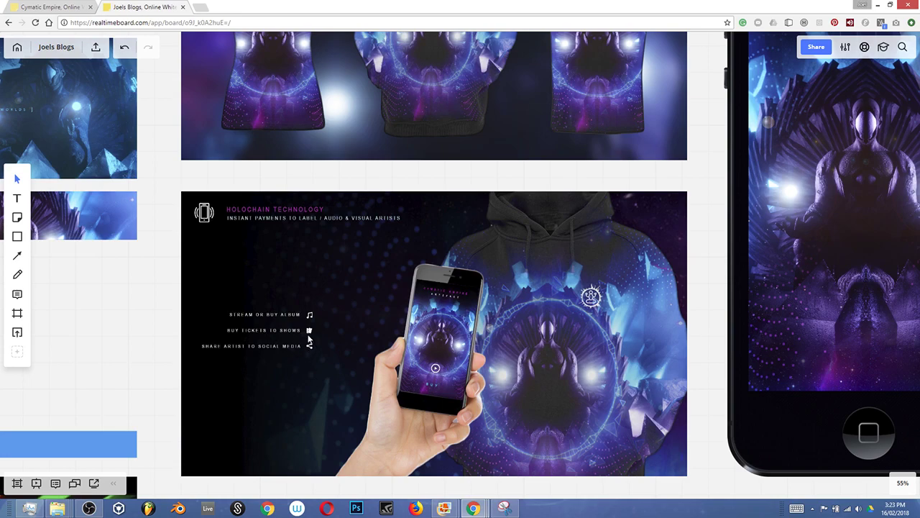
pyautogui.scroll(-1, 448, 411)
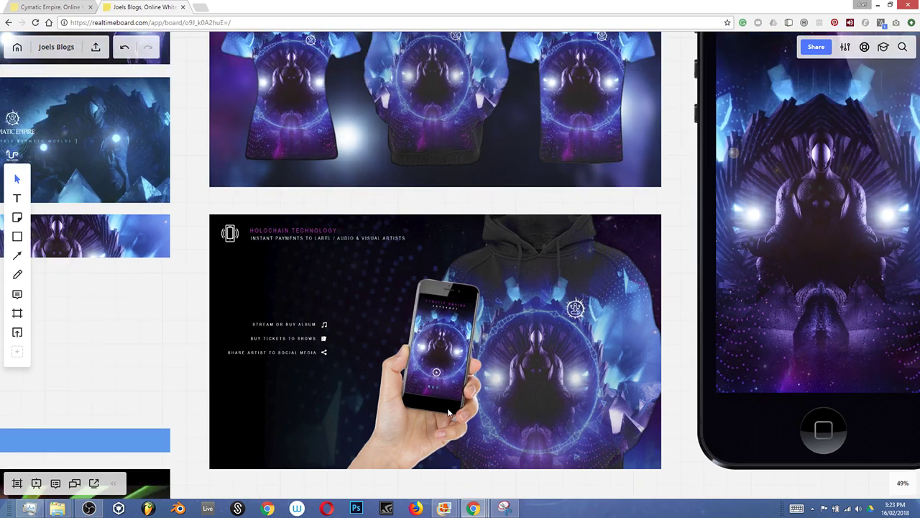
pyautogui.moveTo(453, 419); pyautogui.dragTo(437, 350)
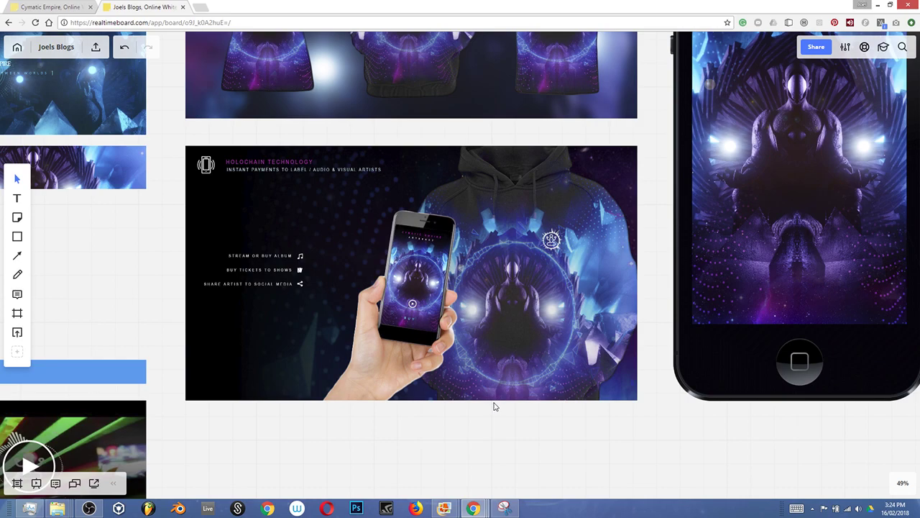
pyautogui.scroll(-4, 497, 410)
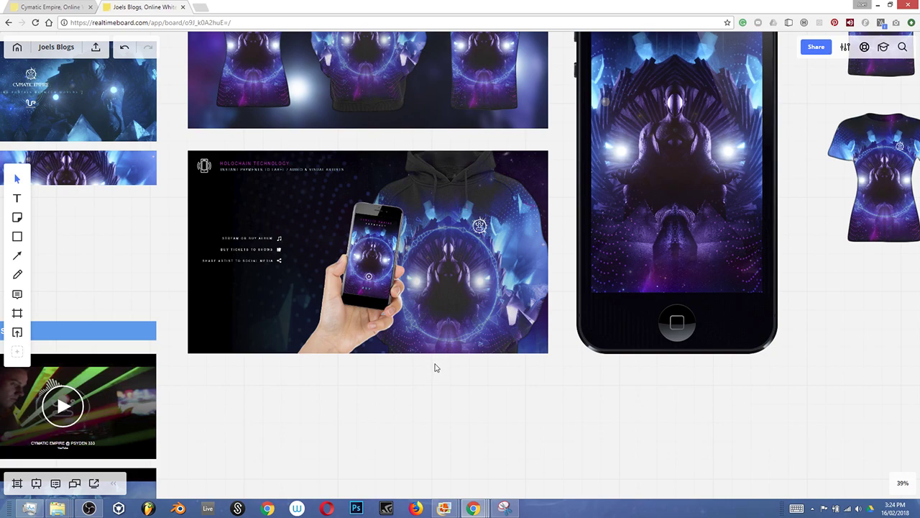
# Look past the separate shirt and hoodie designs and compare the concept with the two palette columns under Website Design.
pyautogui.scroll(-5, 435, 367)
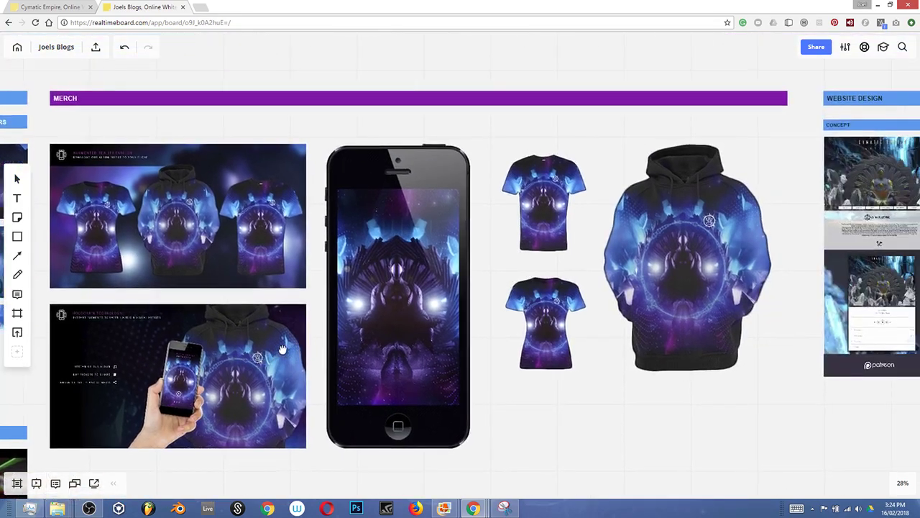
pyautogui.moveTo(554, 369); pyautogui.dragTo(299, 355)
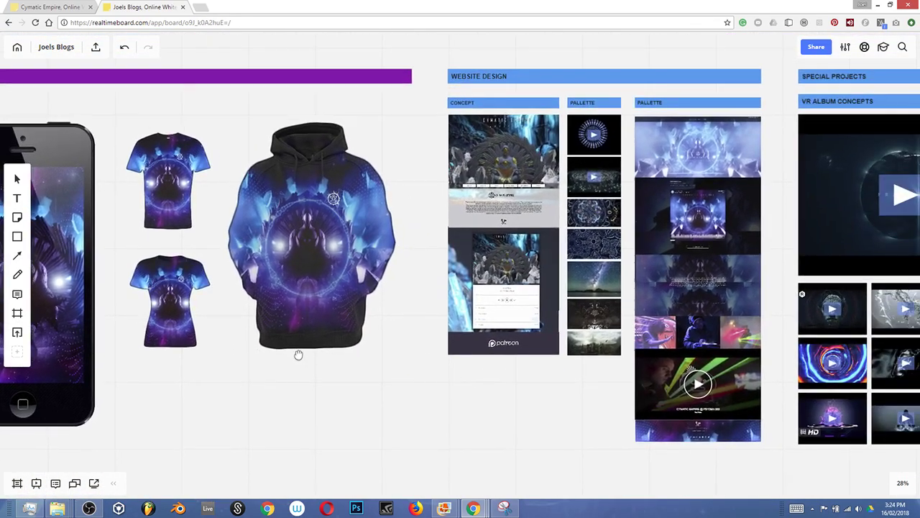
pyautogui.scroll(5, 534, 131)
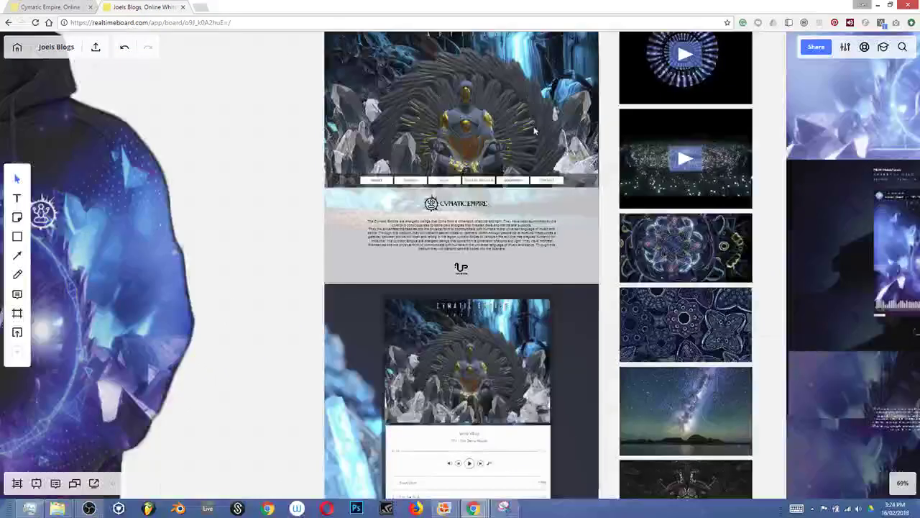
pyautogui.scroll(-2, 534, 131)
pyautogui.moveTo(568, 262); pyautogui.dragTo(430, 278)
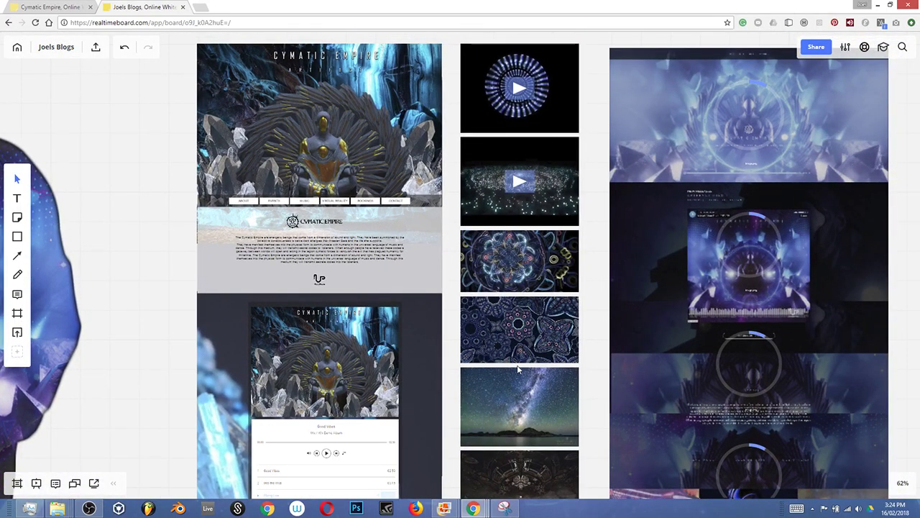
pyautogui.hscroll(5, 504, 295)
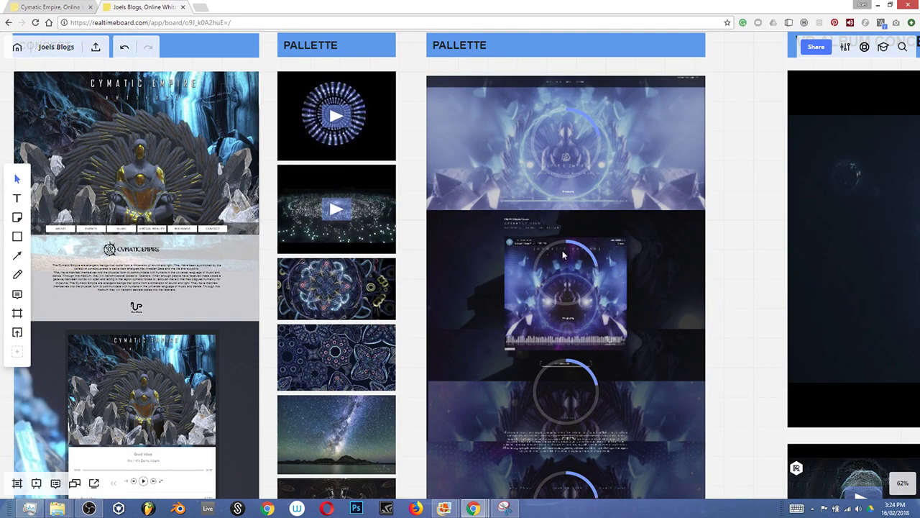
pyautogui.moveTo(584, 282); pyautogui.dragTo(488, 243)
pyautogui.scroll(-3, 488, 243)
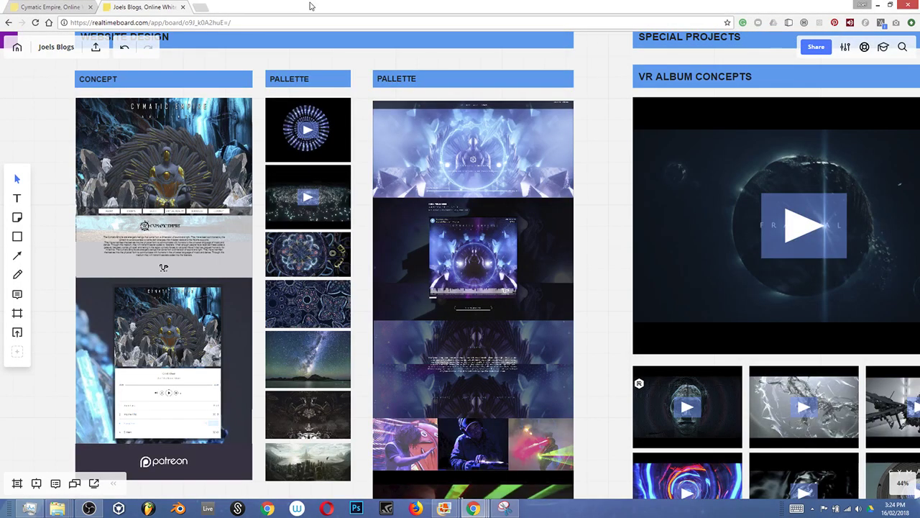
# Switch to the live Cymatic Empire Wix website, return to its Home section and reload the page.
pyautogui.moveTo(310, 6); pyautogui.dragTo(316, 7)
pyautogui.scroll(5, 460, 258)
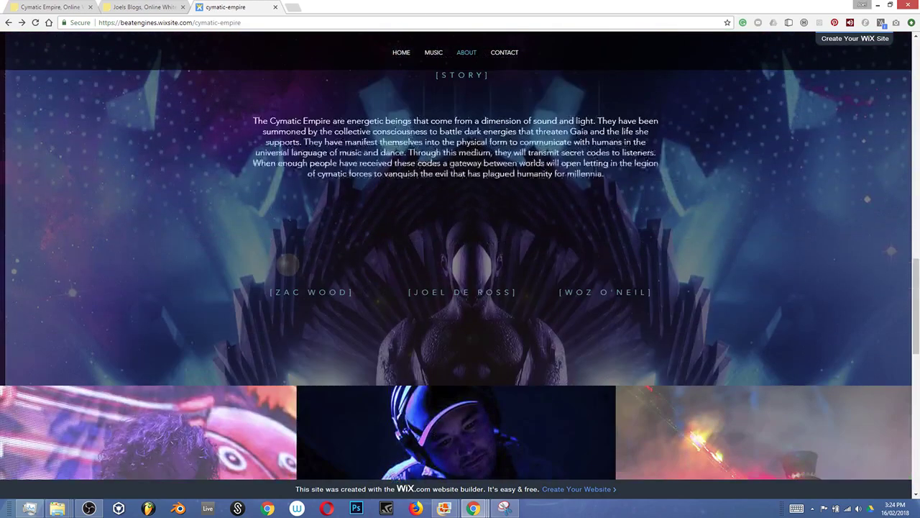
pyautogui.click(407, 58)
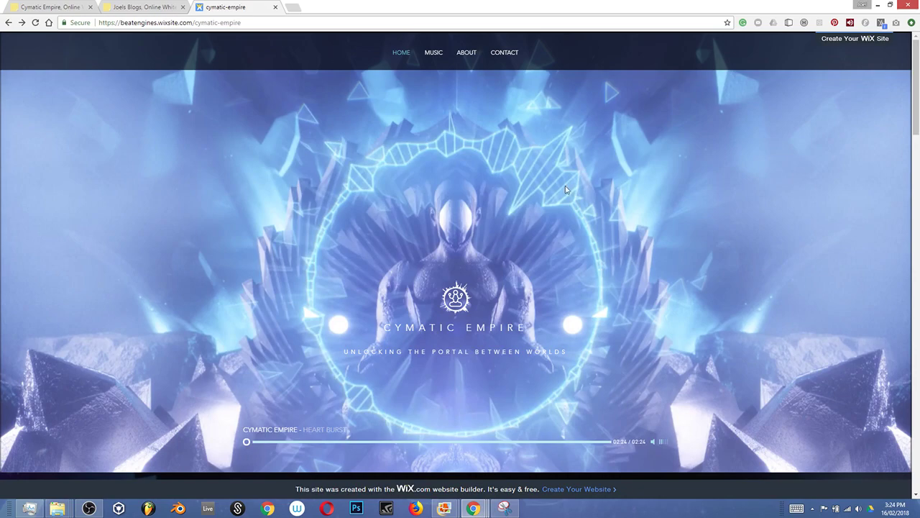
pyautogui.click(35, 22)
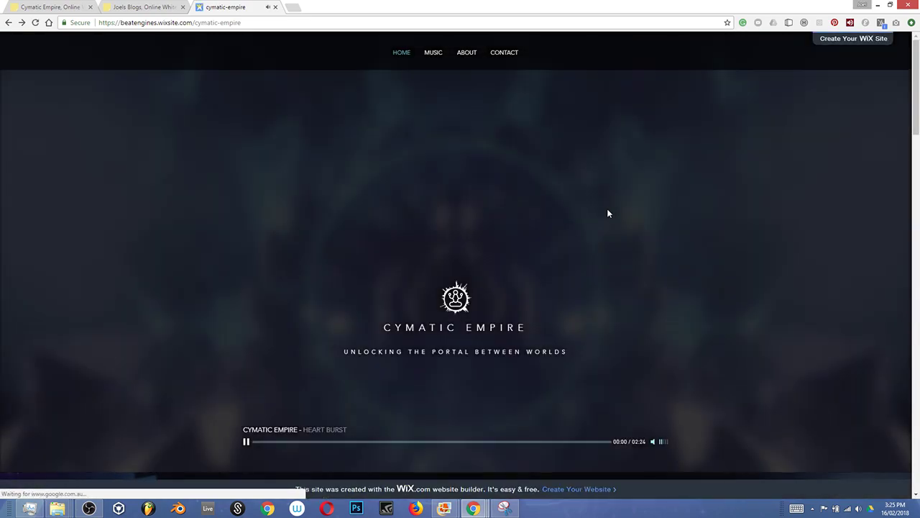
# Look through the live site's New Releases player, Story text, artist photos, video and the Contact and Follow details.
pyautogui.scroll(-6, 652, 251)
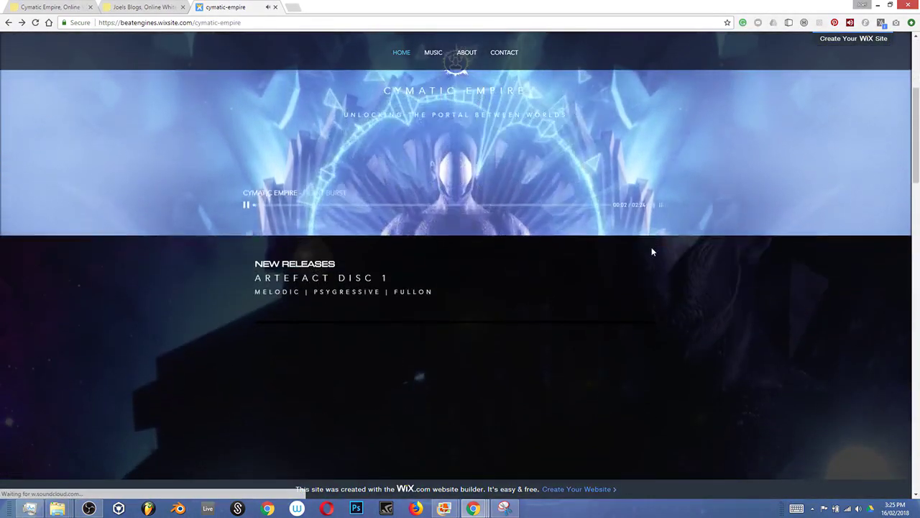
pyautogui.scroll(-5, 651, 251)
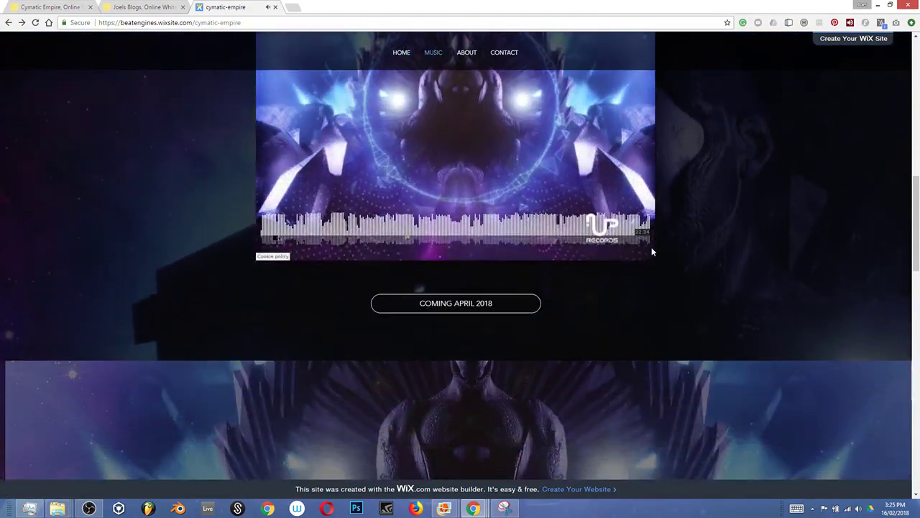
pyautogui.scroll(-3, 652, 251)
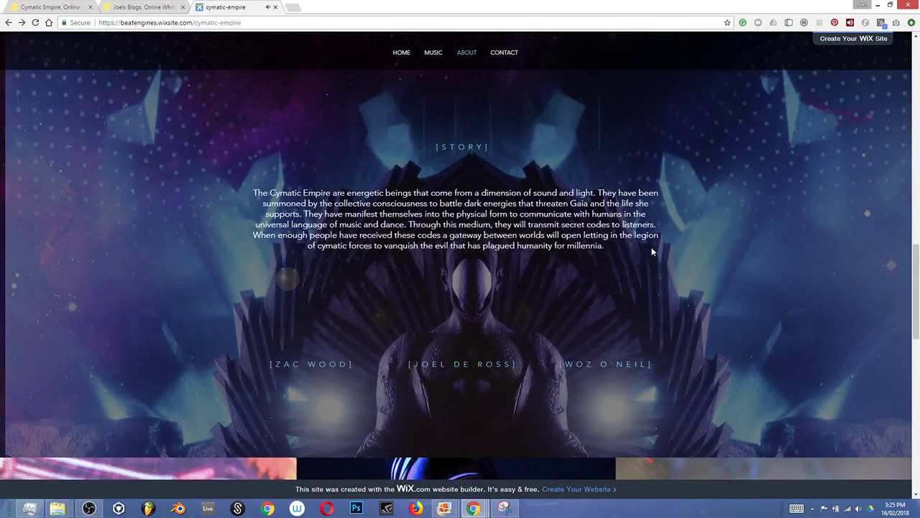
pyautogui.scroll(-2, 652, 251)
pyautogui.scroll(-3, 652, 251)
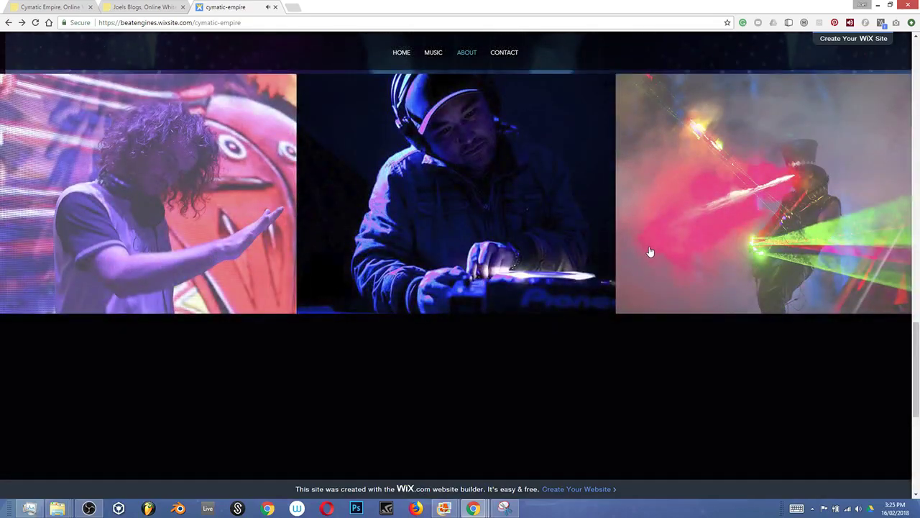
pyautogui.scroll(-4, 652, 251)
pyautogui.scroll(-2, 648, 250)
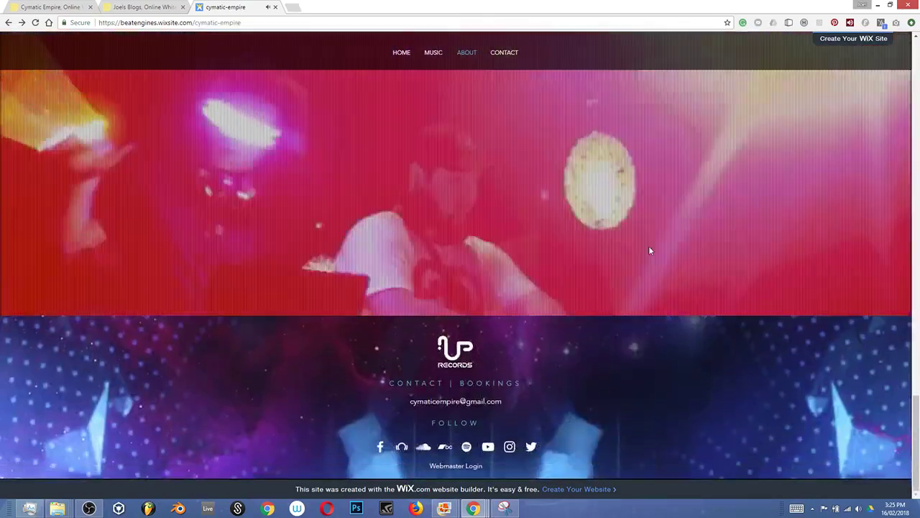
# Return to the beginning of the Cymatic Empire site and close it to go back to the Joels Blogs board.
pyautogui.scroll(10, 649, 250)
pyautogui.scroll(8, 644, 241)
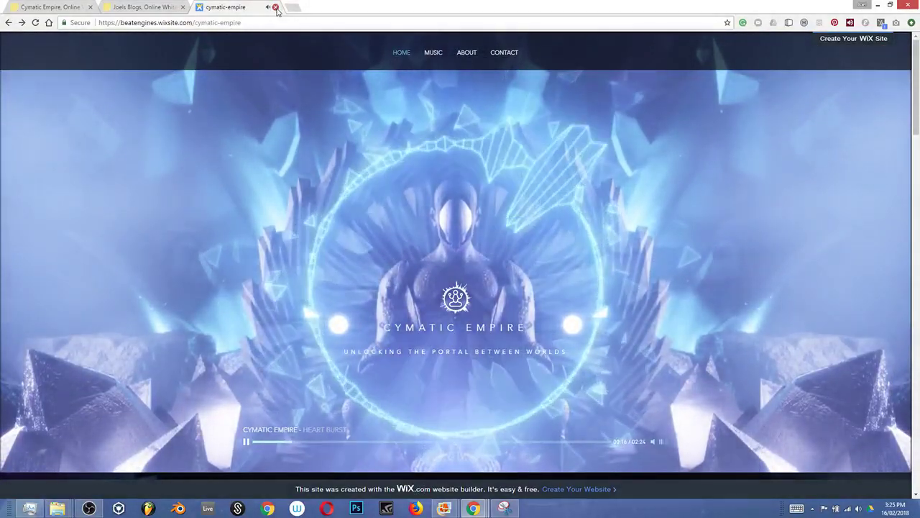
pyautogui.click(275, 7)
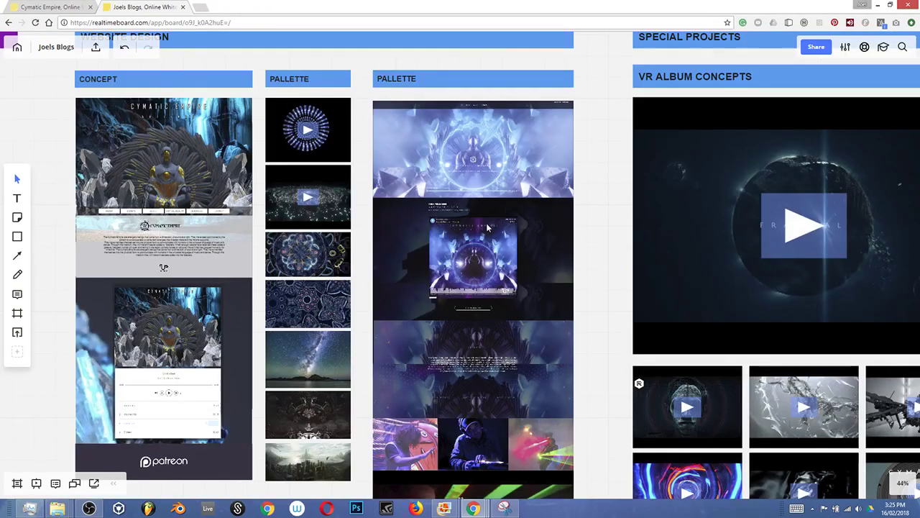
# Look back from Website Design and VR Album Concepts across the Merch mock-ups to the album cover artwork and videos.
pyautogui.scroll(-3, 421, 230)
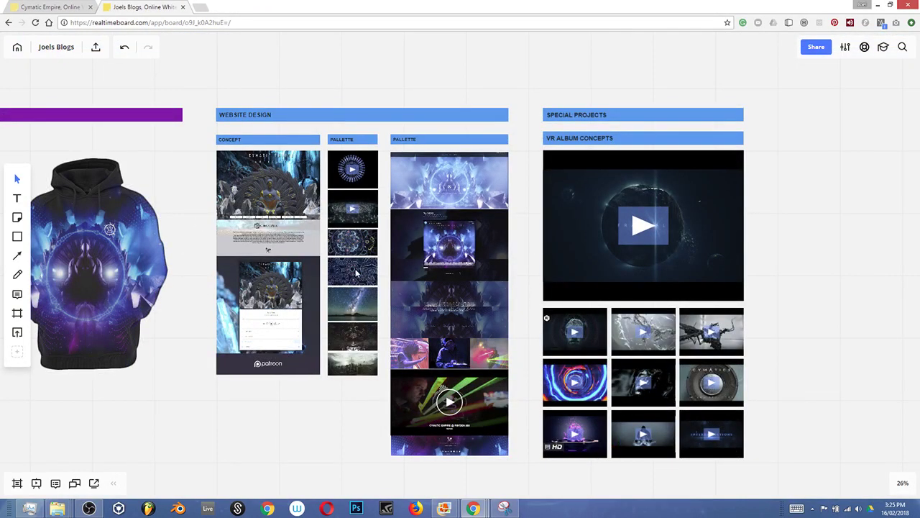
pyautogui.moveTo(184, 288); pyautogui.dragTo(479, 295)
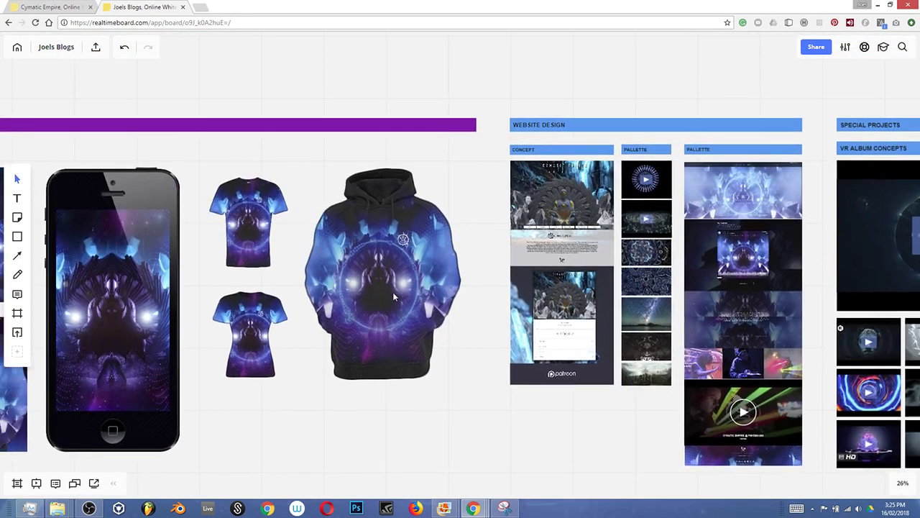
pyautogui.scroll(-2, 382, 292)
pyautogui.scroll(-1, 312, 327)
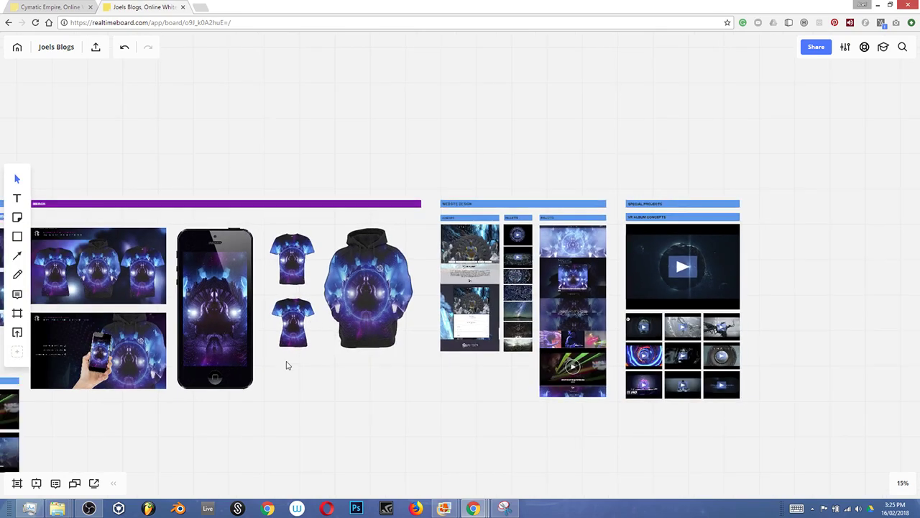
pyautogui.moveTo(261, 341); pyautogui.dragTo(493, 295)
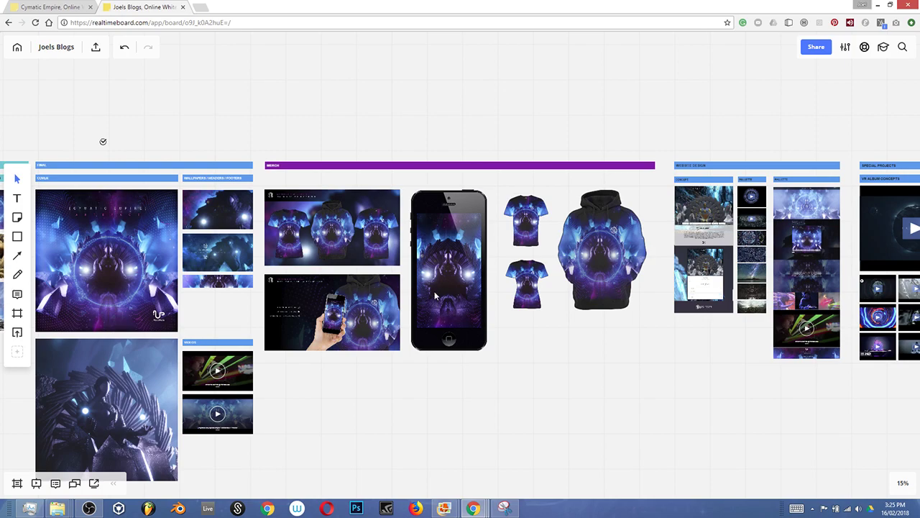
pyautogui.scroll(-1, 434, 294)
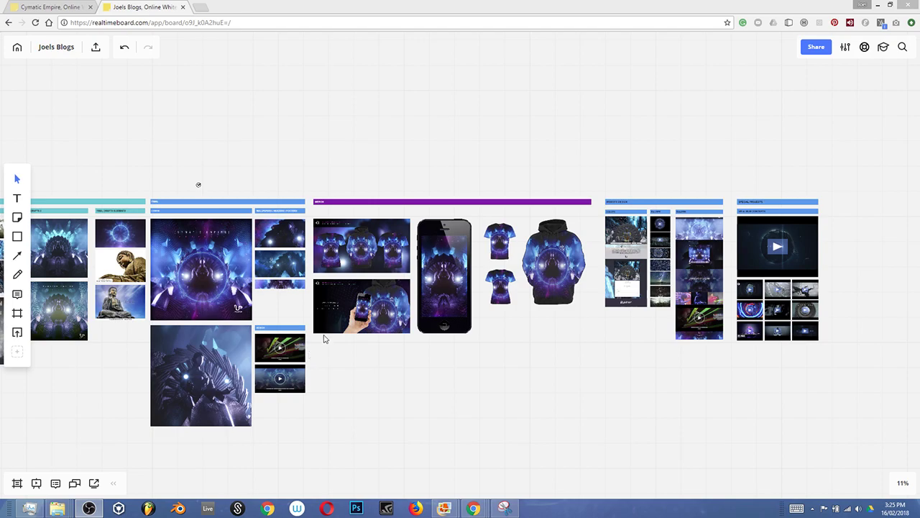
# Survey the whole board, comparing the Cymatic, Labels, Production and Plugin Showcase groups with the album workflow row beneath.
pyautogui.scroll(-3, 267, 186)
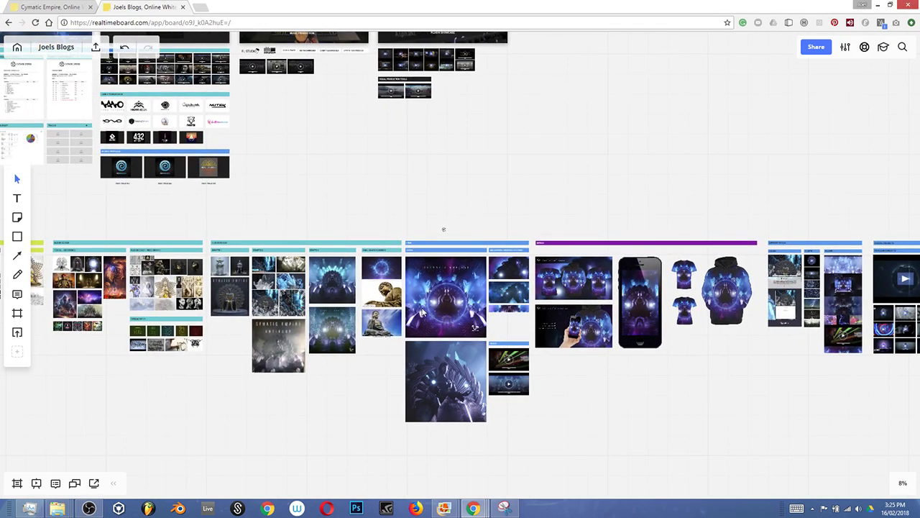
pyautogui.moveTo(493, 121); pyautogui.dragTo(631, 199)
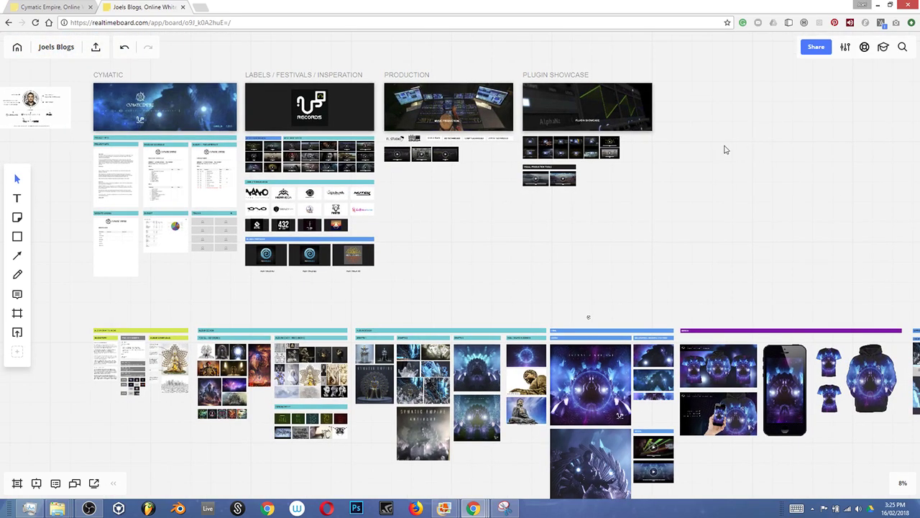
pyautogui.moveTo(724, 150); pyautogui.dragTo(549, 137)
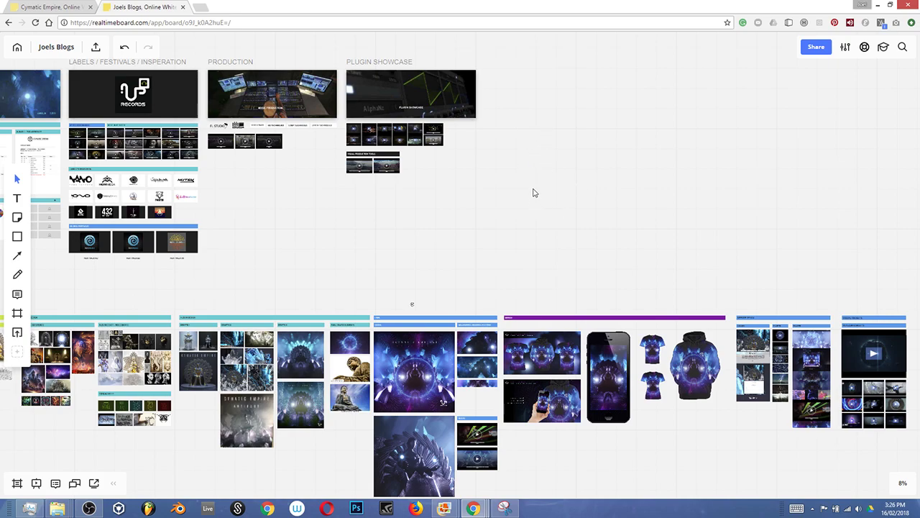
pyautogui.scroll(-1, 561, 164)
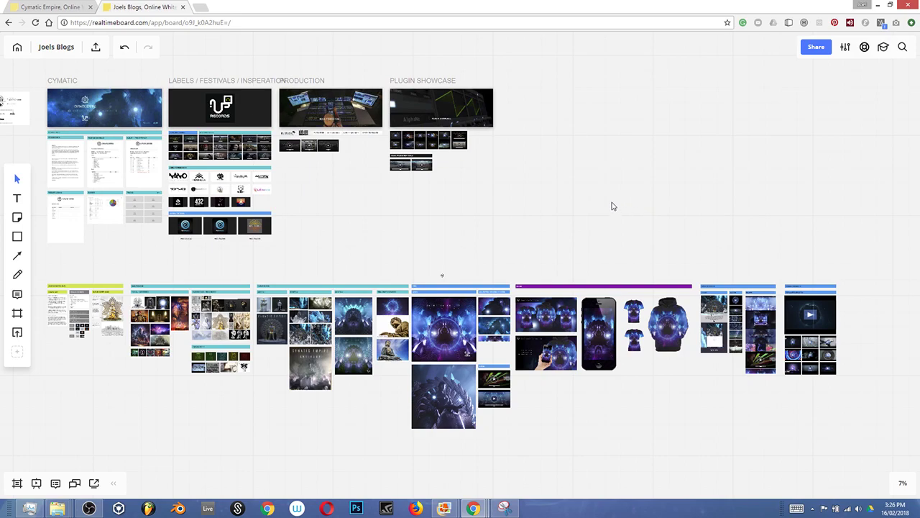
pyautogui.hscroll(-3, 669, 187)
pyautogui.scroll(-2, 709, 193)
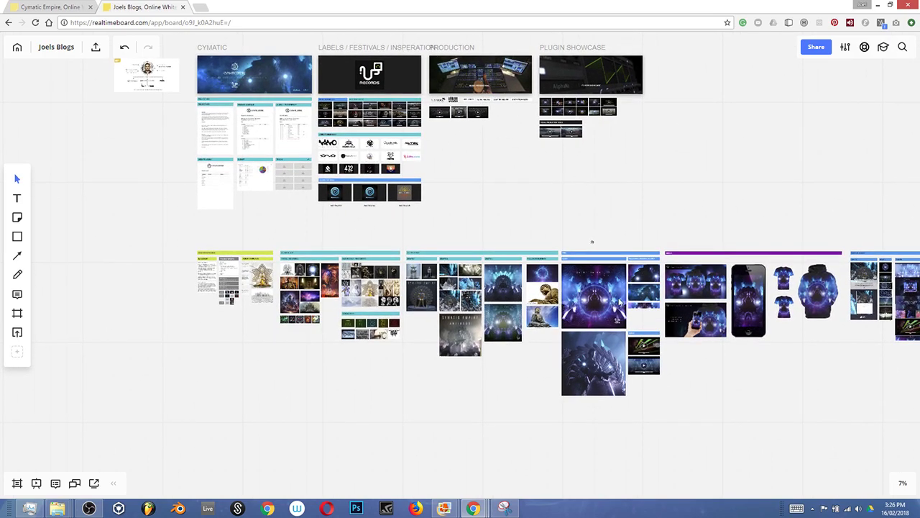
pyautogui.hscroll(3, 686, 191)
pyautogui.scroll(2, 686, 192)
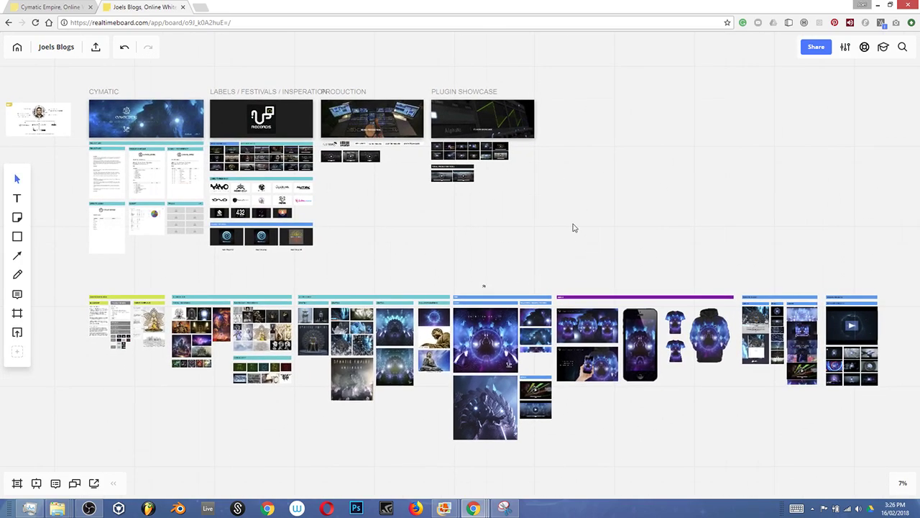
pyautogui.moveTo(662, 200)
pyautogui.mouseDown()
pyautogui.moveTo(601, 176)
pyautogui.moveTo(664, 184)
pyautogui.mouseUp()
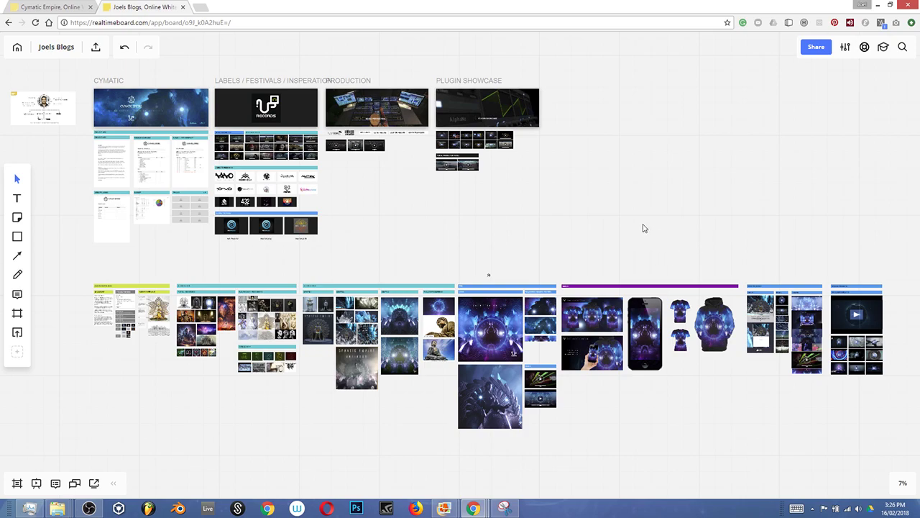
pyautogui.scroll(1, 683, 192)
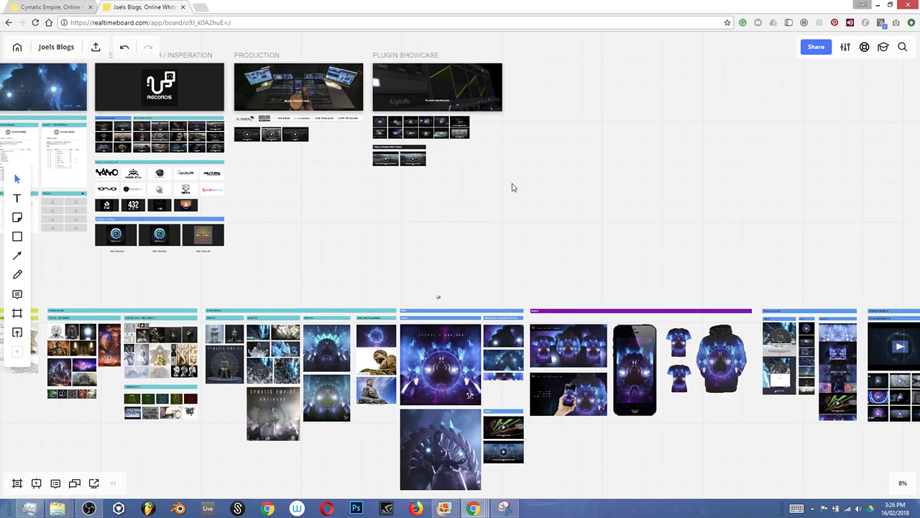
pyautogui.scroll(-1, 521, 189)
pyautogui.moveTo(521, 189); pyautogui.dragTo(540, 195)
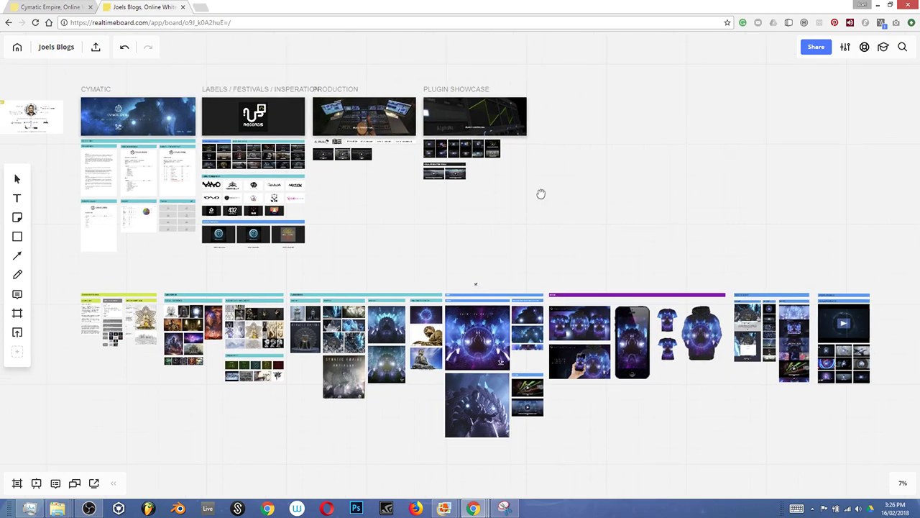